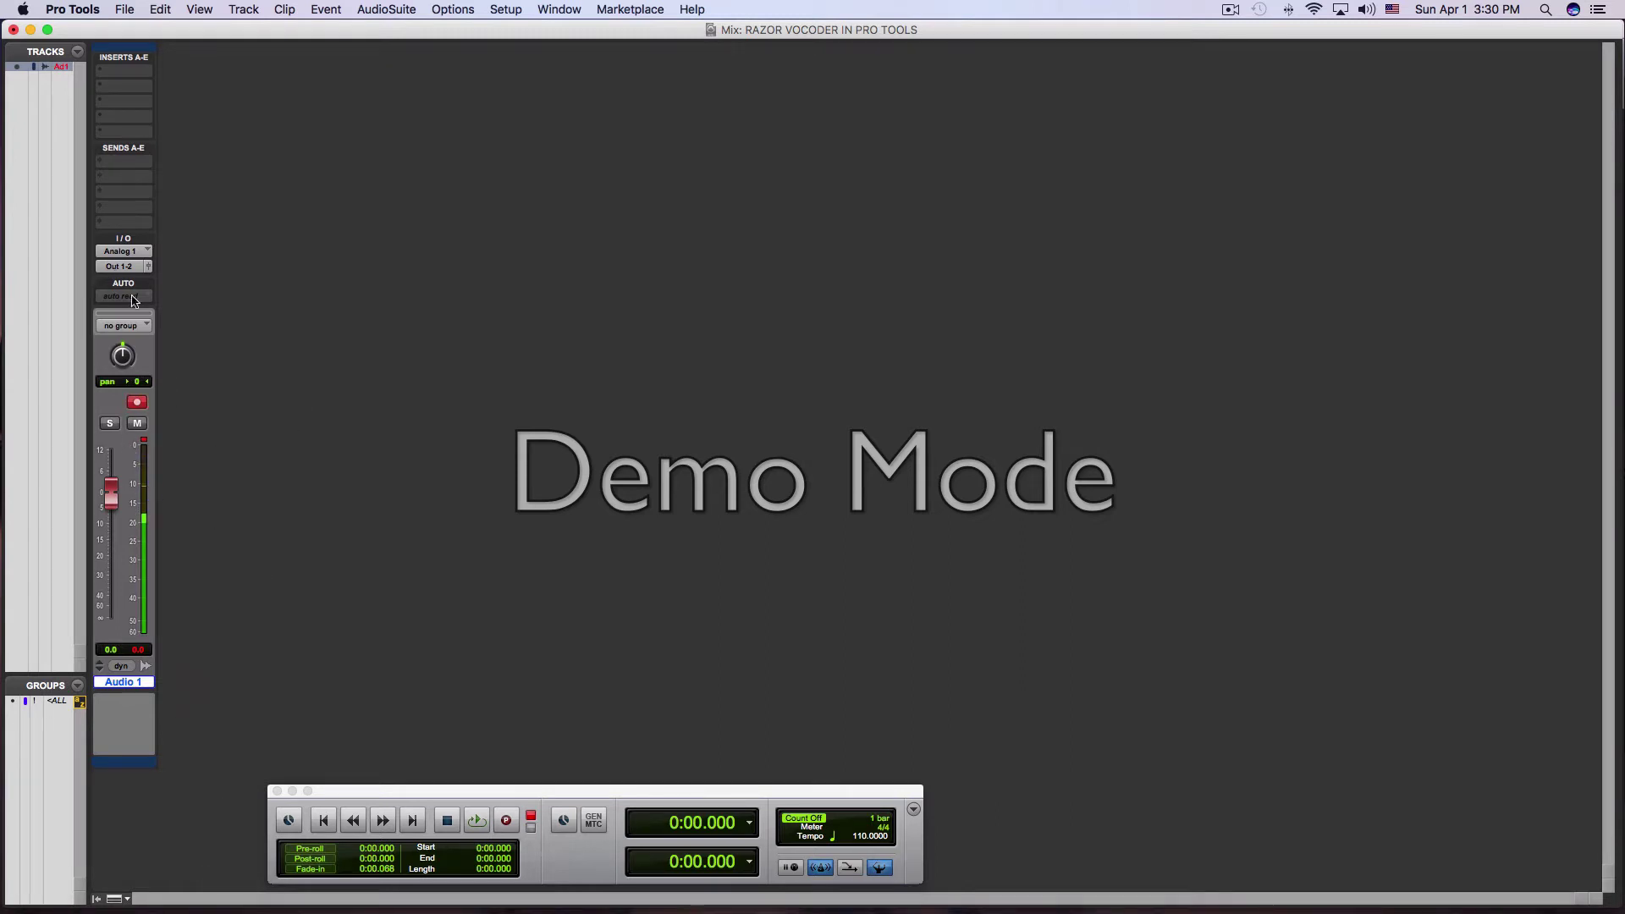
Step: Create a new stereo instrument track, Inst 1
{"action": "left_click", "coordinate": [244, 10]}
{"action": "left_click", "coordinate": [258, 34]}
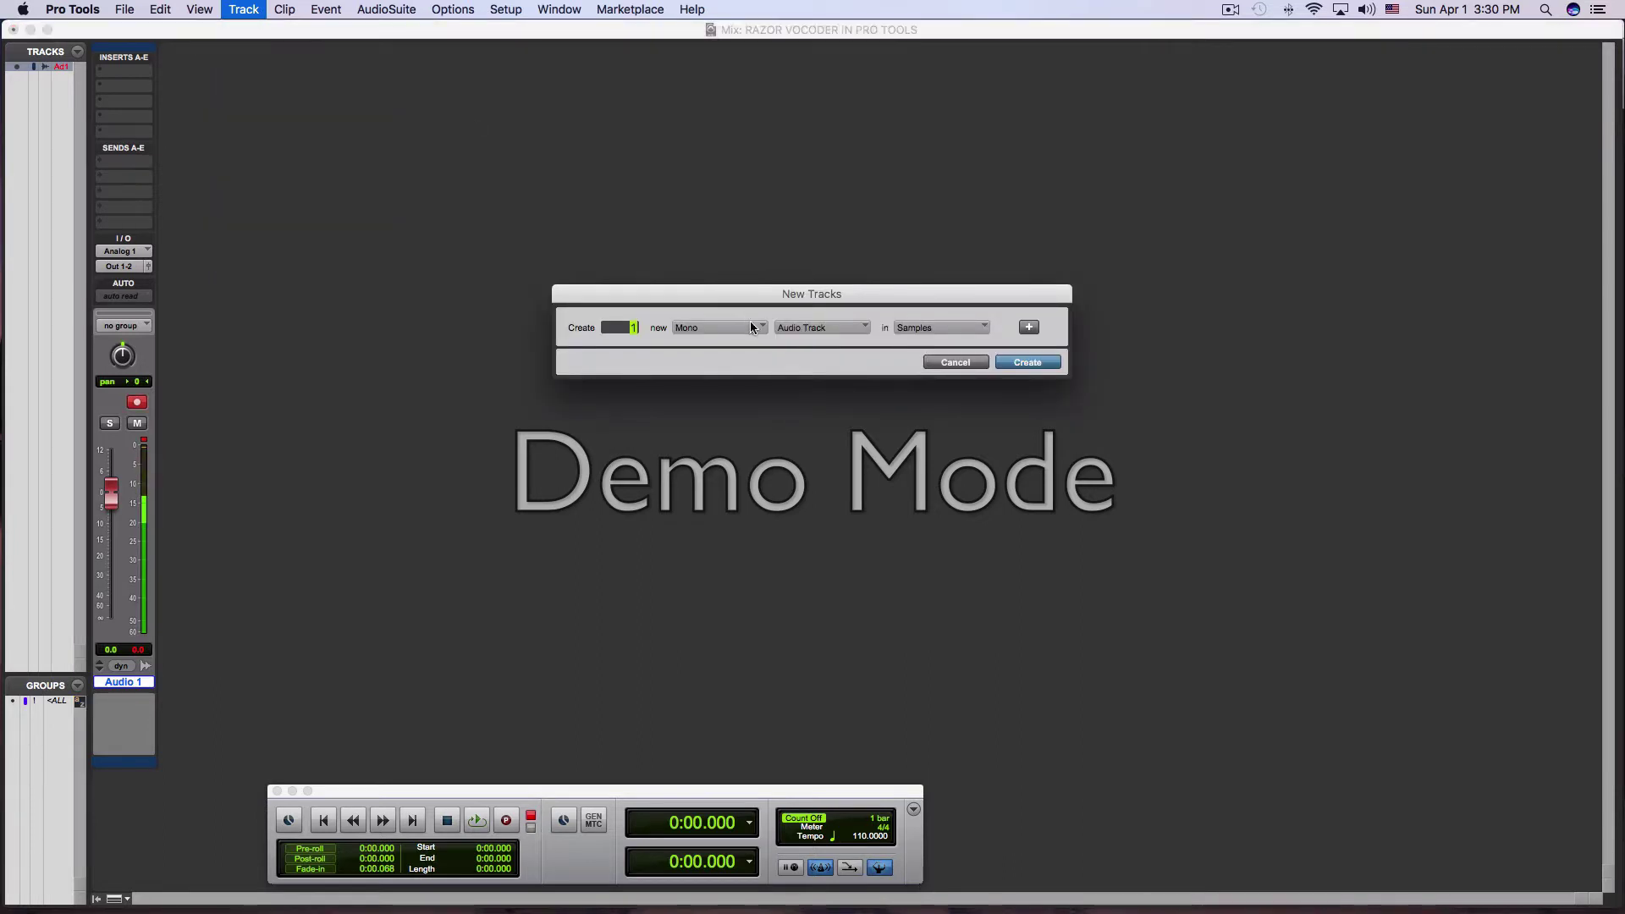
{"action": "left_click", "coordinate": [759, 329]}
{"action": "left_click", "coordinate": [780, 347]}
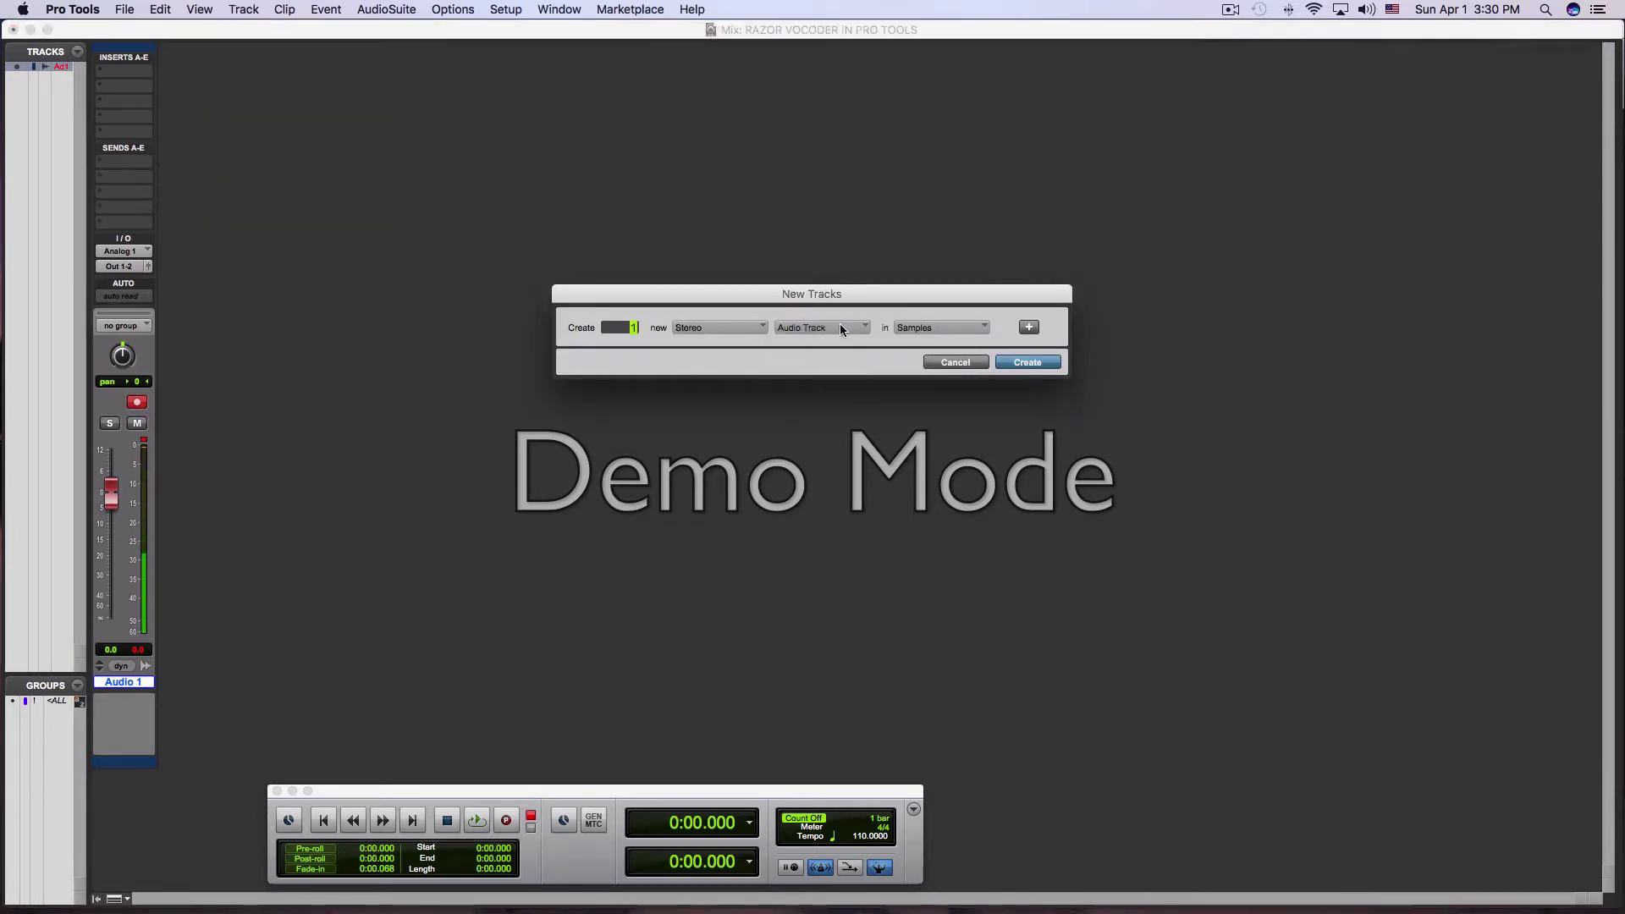
{"action": "left_click", "coordinate": [864, 329]}
{"action": "left_click", "coordinate": [889, 391]}
{"action": "left_click", "coordinate": [1012, 364]}
Step: Insert Reaktor 6 (AAX) on Inst 1 and load the Razor ensemble
{"action": "left_click", "coordinate": [205, 78]}
{"action": "mouse_move", "coordinate": [288, 105]}
{"action": "mouse_move", "coordinate": [408, 239]}
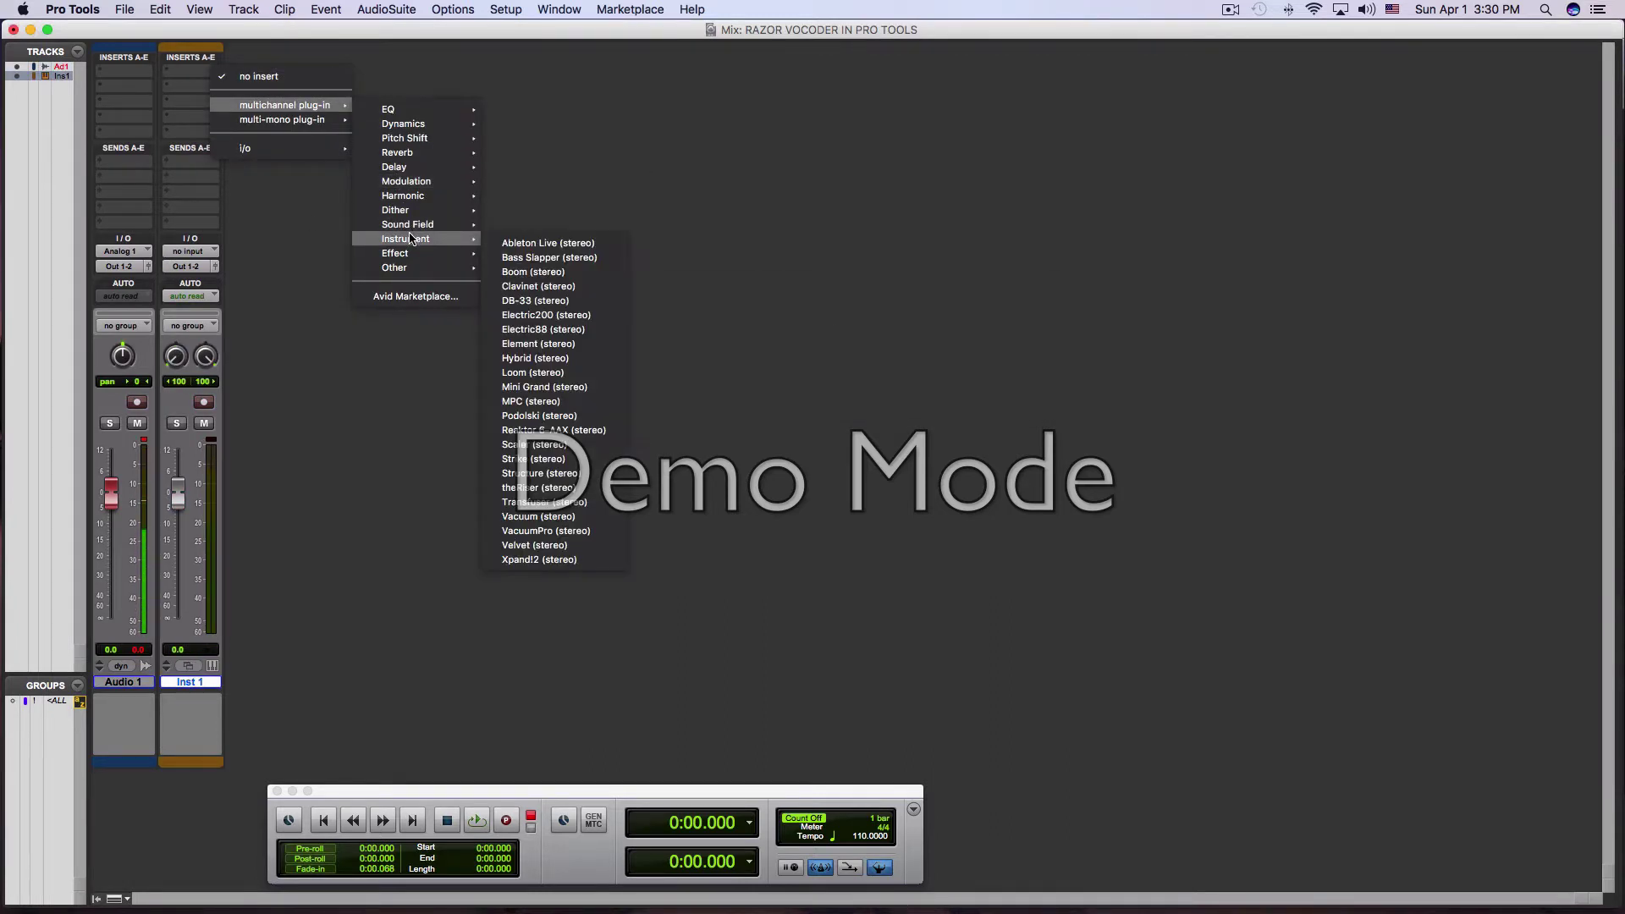
{"action": "left_click", "coordinate": [536, 430]}
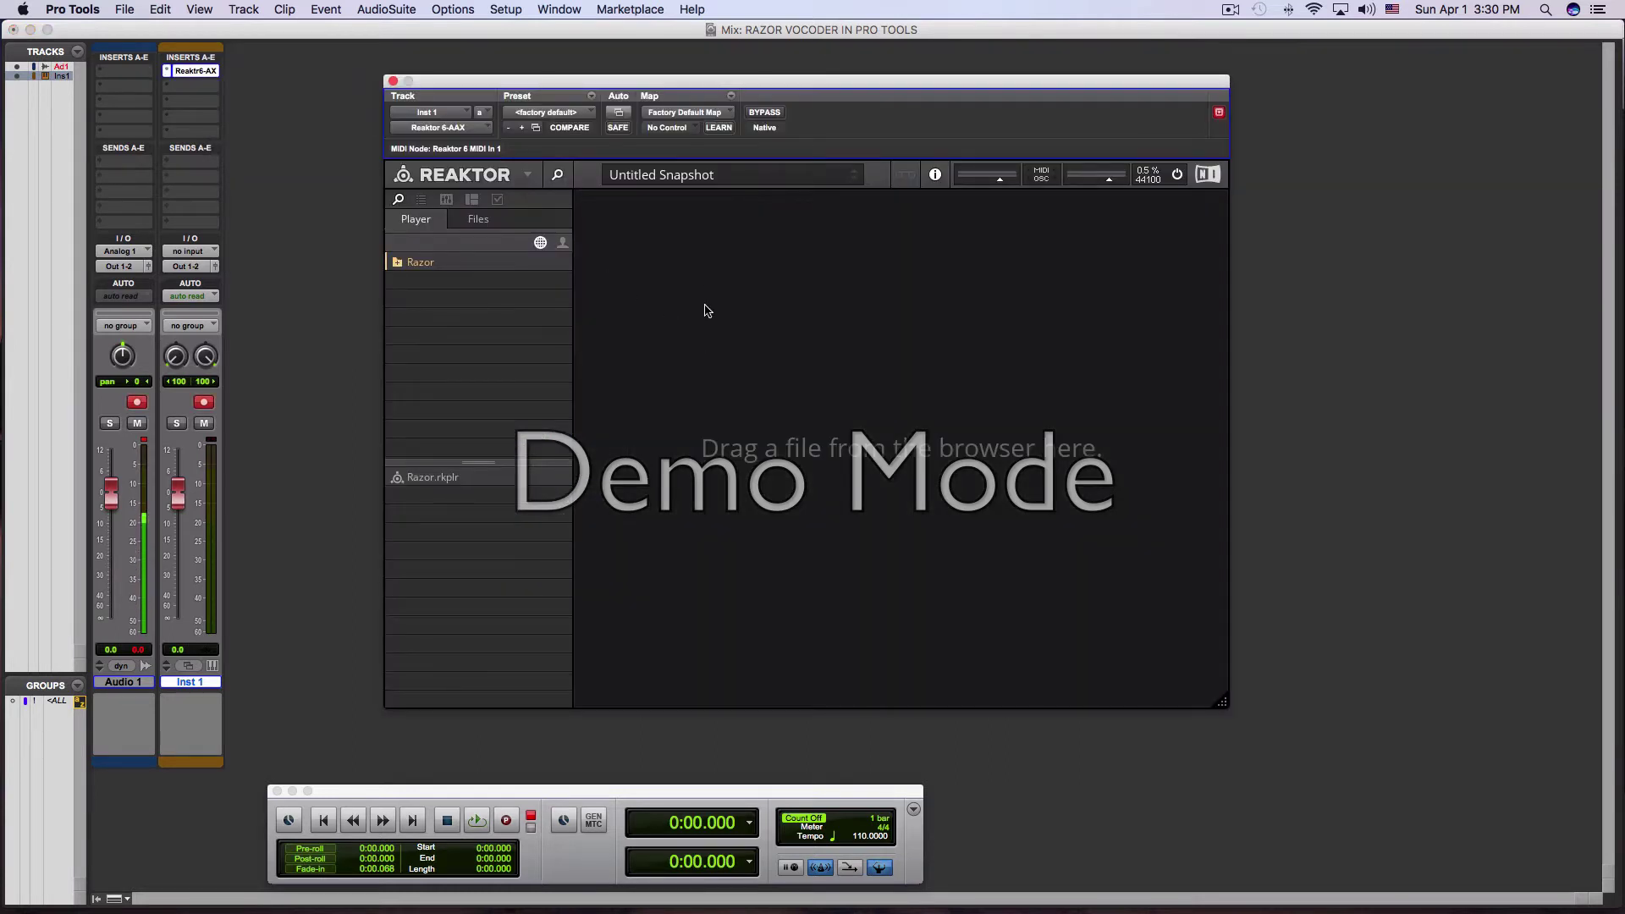
{"action": "left_click", "coordinate": [424, 479]}
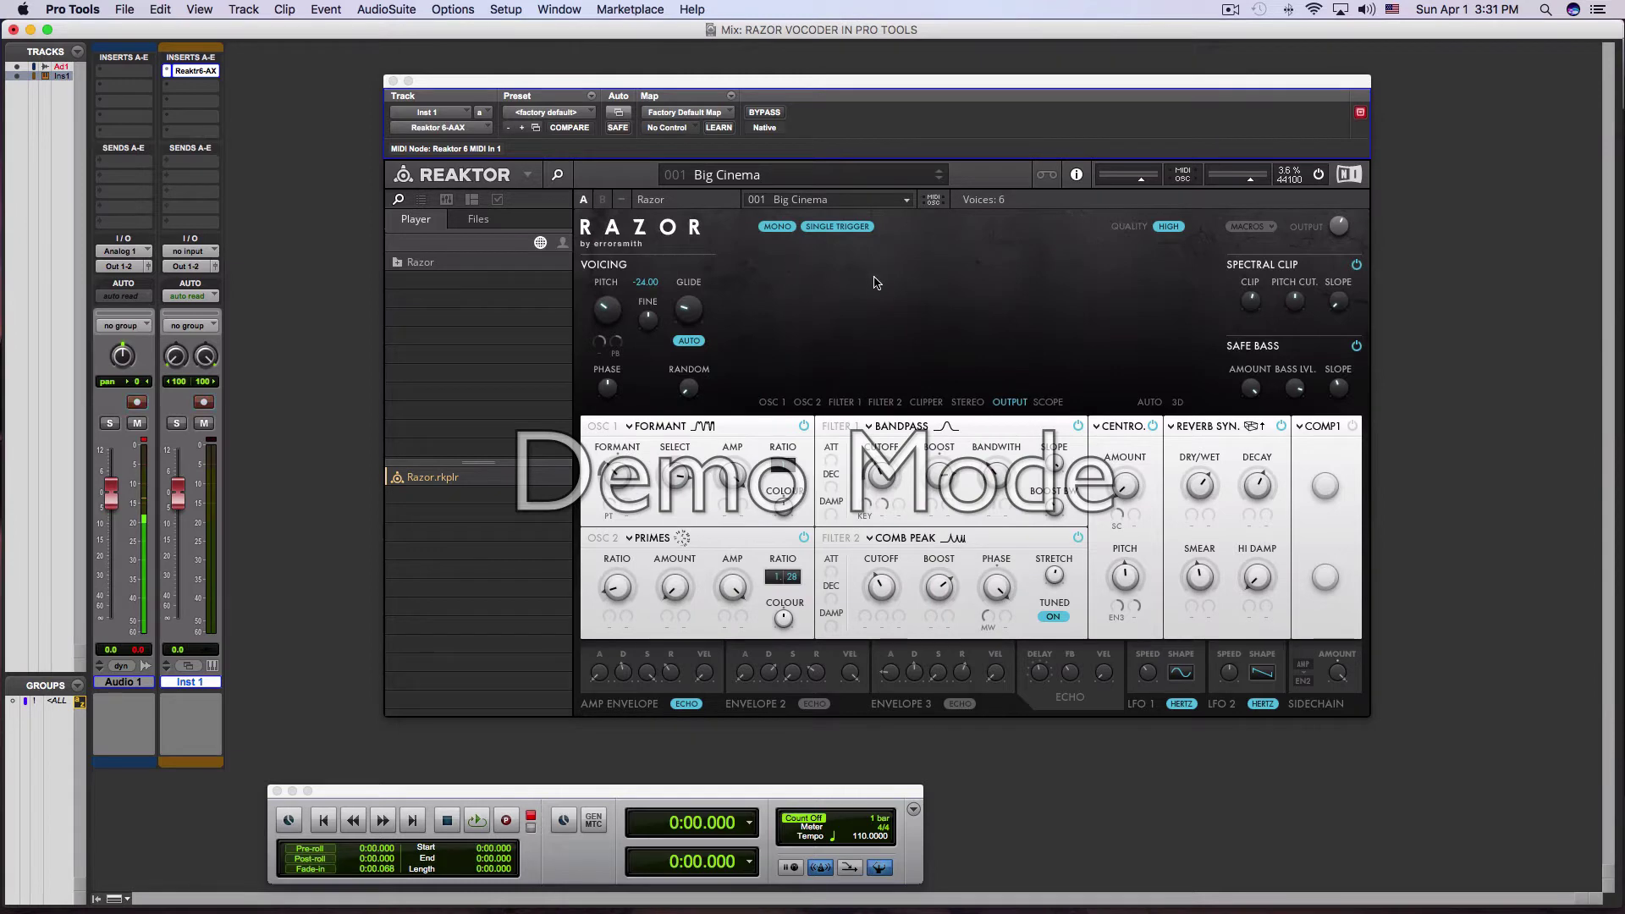
Step: Switch Razor's snapshot from Big Cinema to 9:57 - Classic Vocoder 1 under 9 : Errorsmith
{"action": "left_click", "coordinate": [872, 174]}
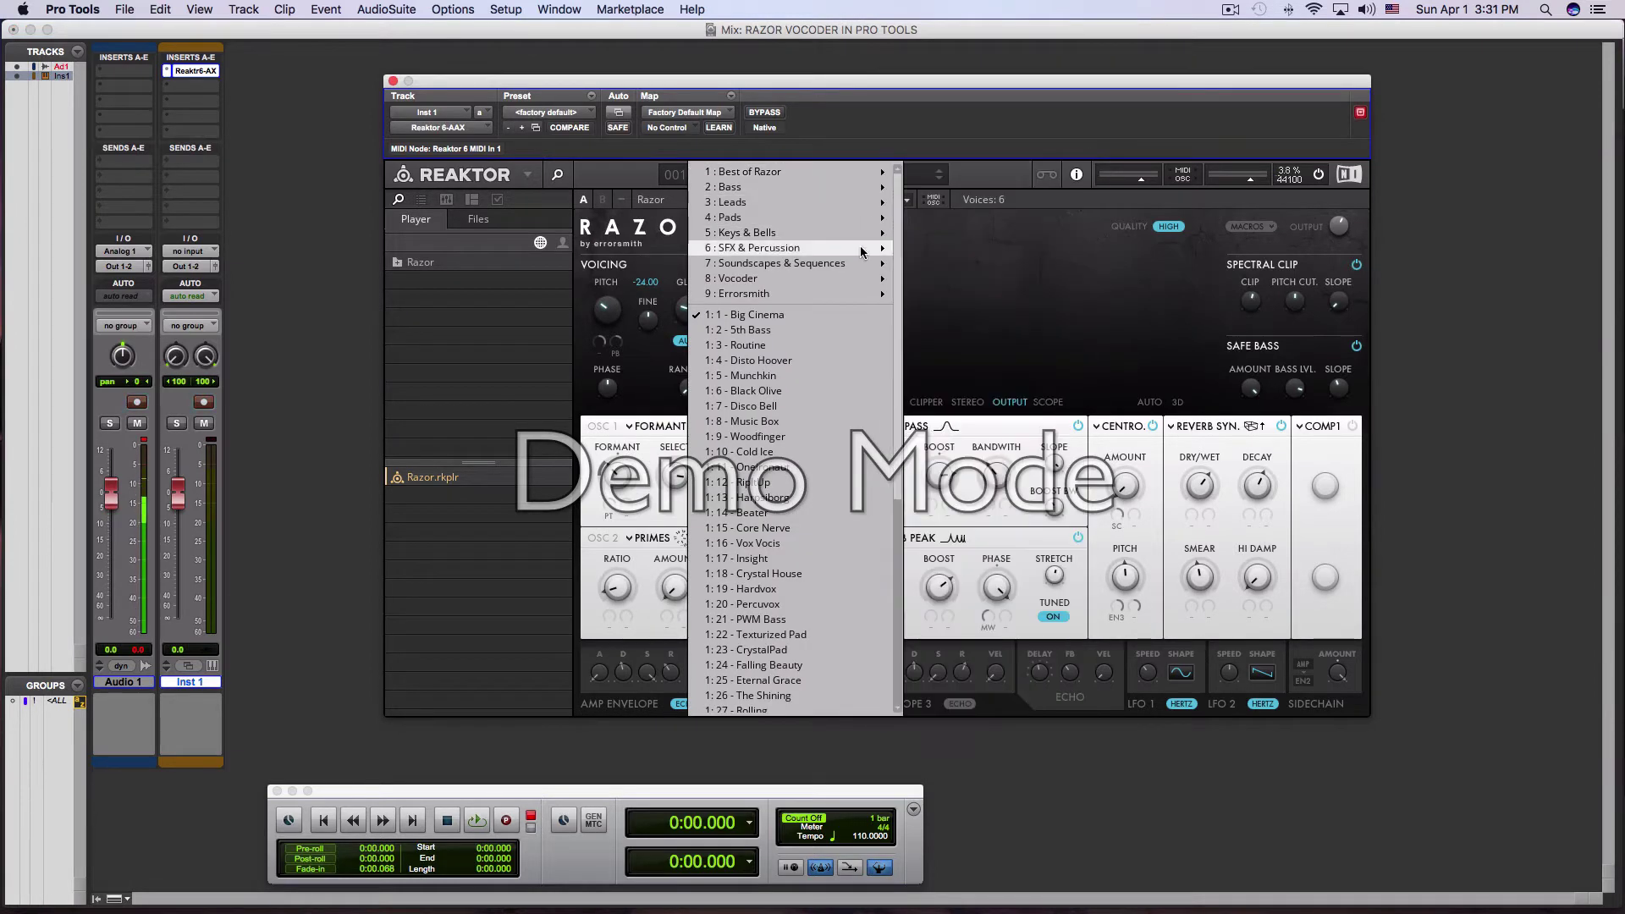
{"action": "mouse_move", "coordinate": [851, 273]}
{"action": "scroll", "coordinate": [995, 245], "scroll_direction": "down", "scroll_amount": 3}
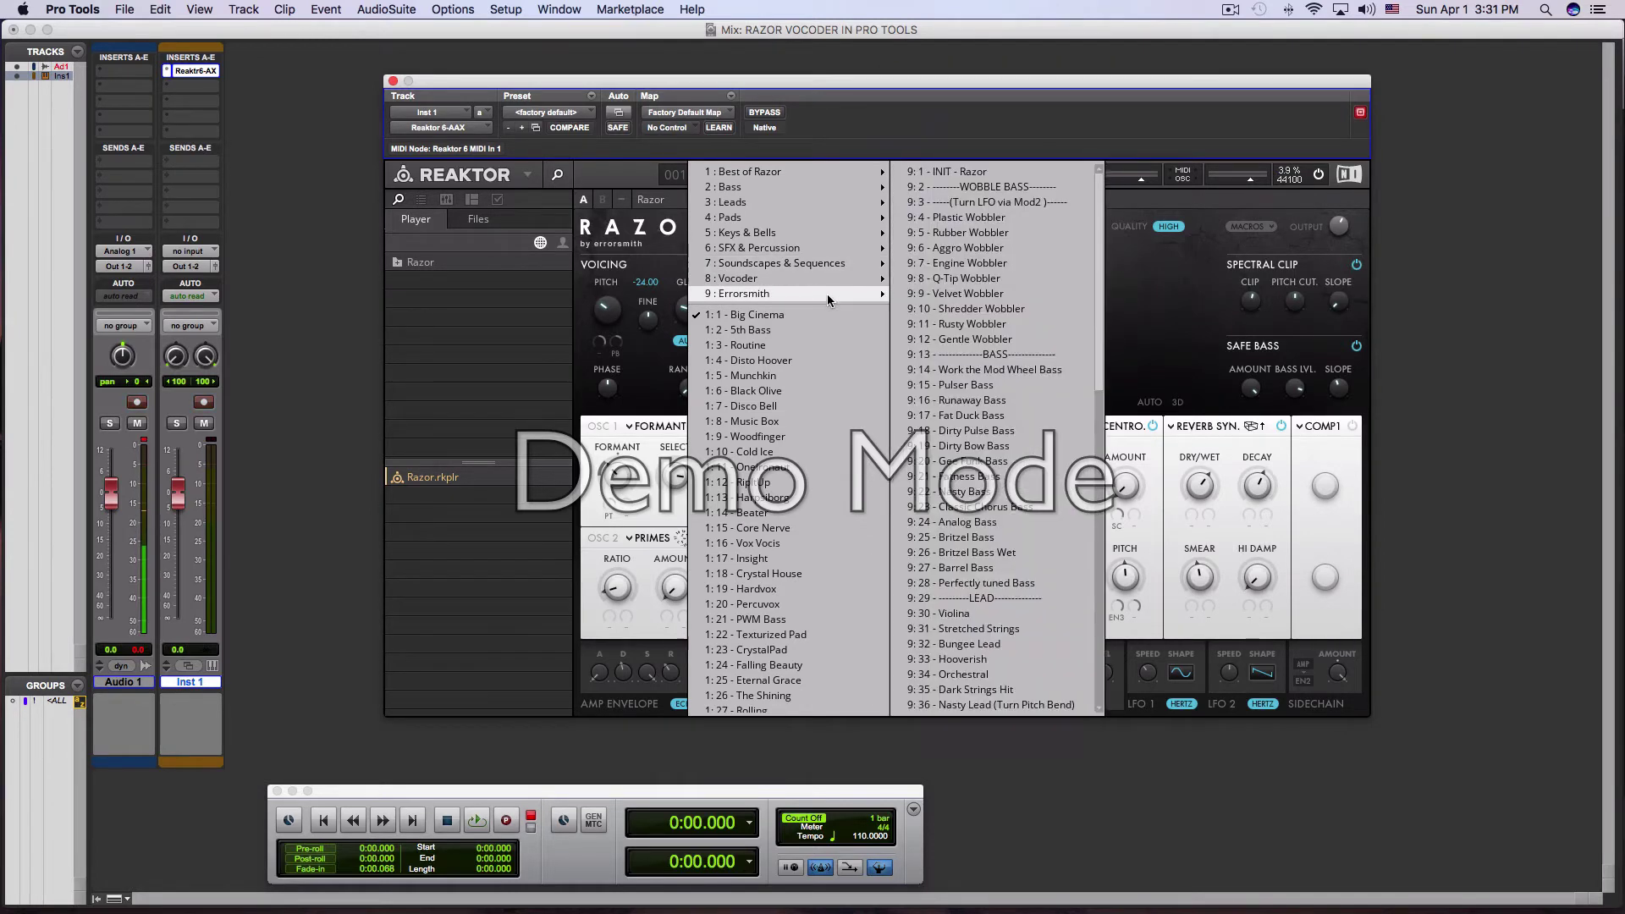
{"action": "scroll", "coordinate": [988, 312], "scroll_direction": "down", "scroll_amount": 10}
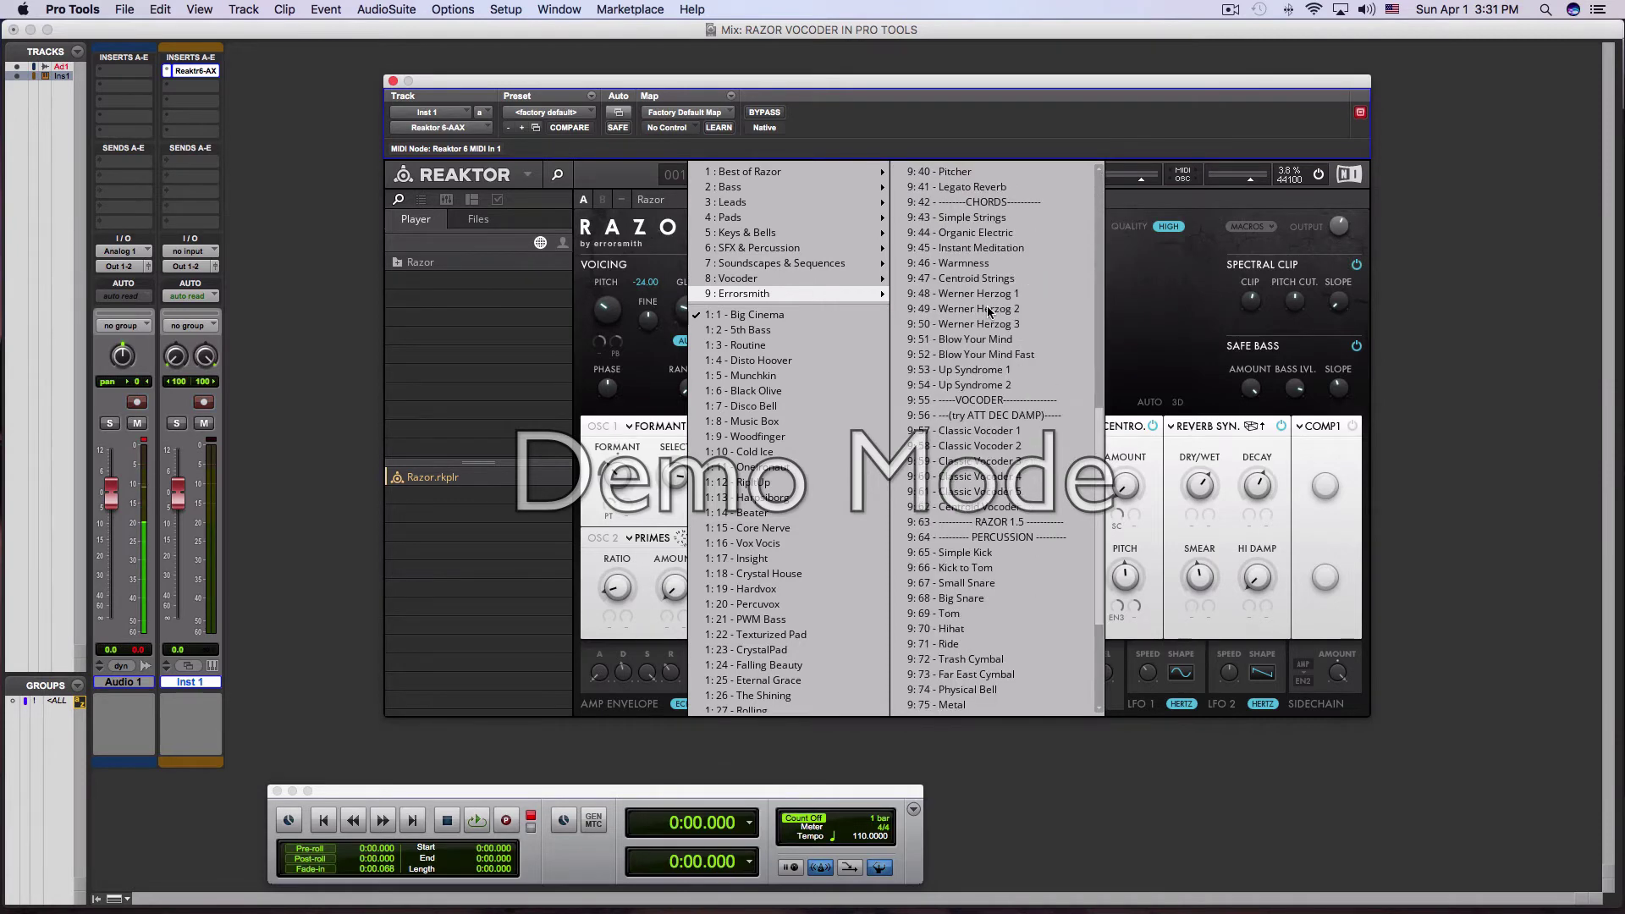
{"action": "left_click", "coordinate": [987, 429]}
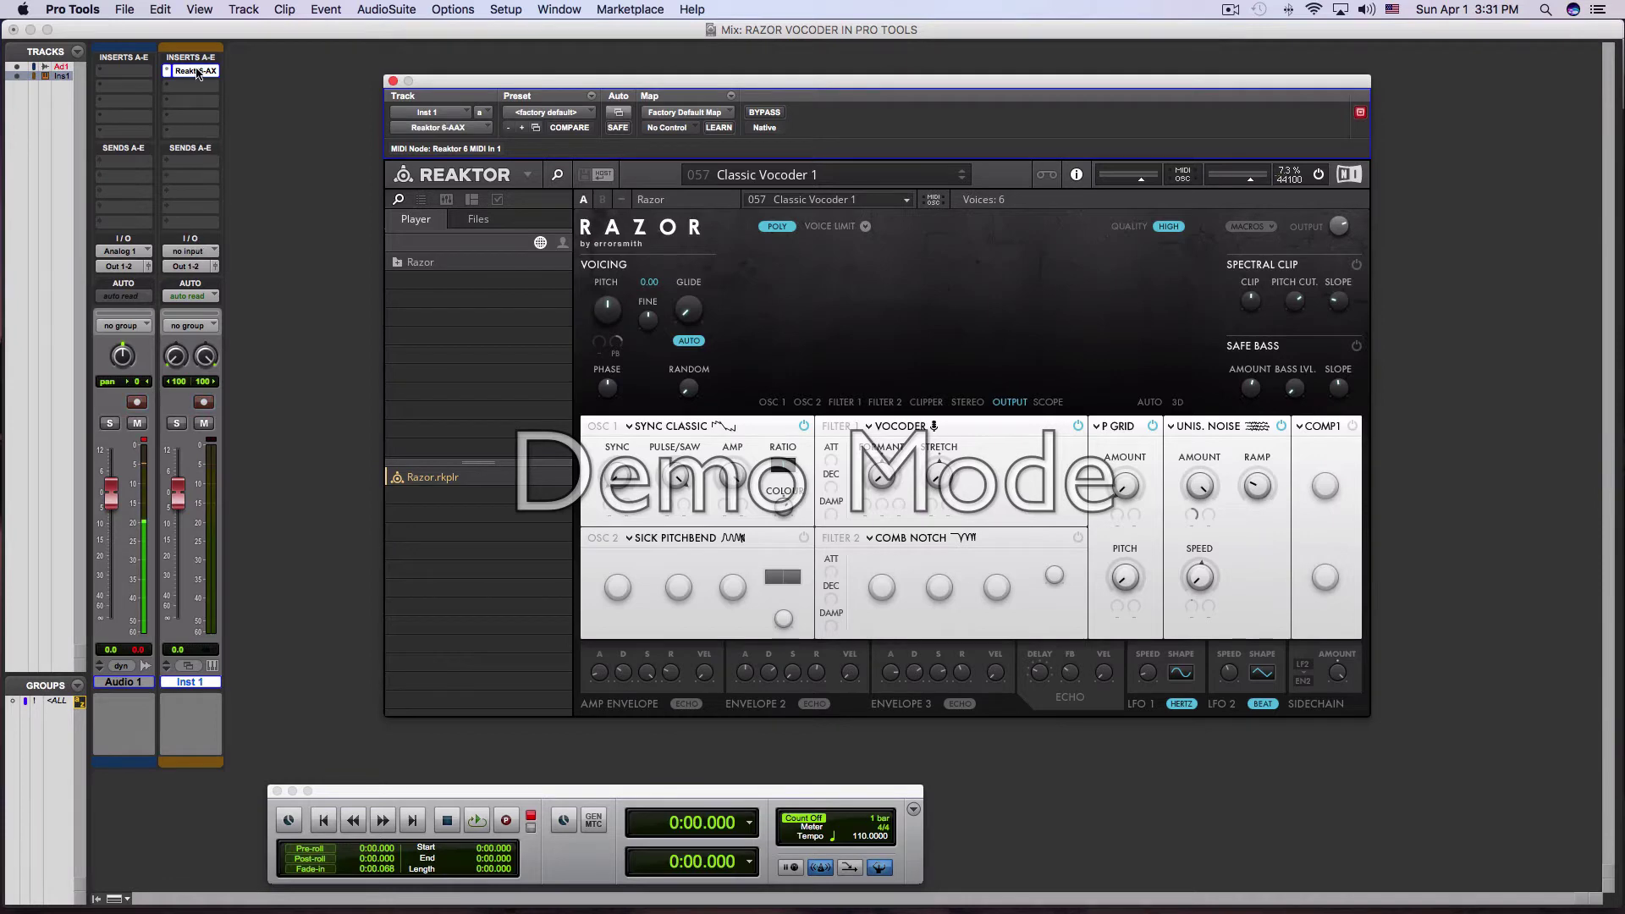
Step: Set Inst 1's input to Analog 1-2 (Stereo) and audition the vocoder with Audio 1 briefly muted
{"action": "left_click", "coordinate": [203, 254]}
{"action": "mouse_move", "coordinate": [288, 288]}
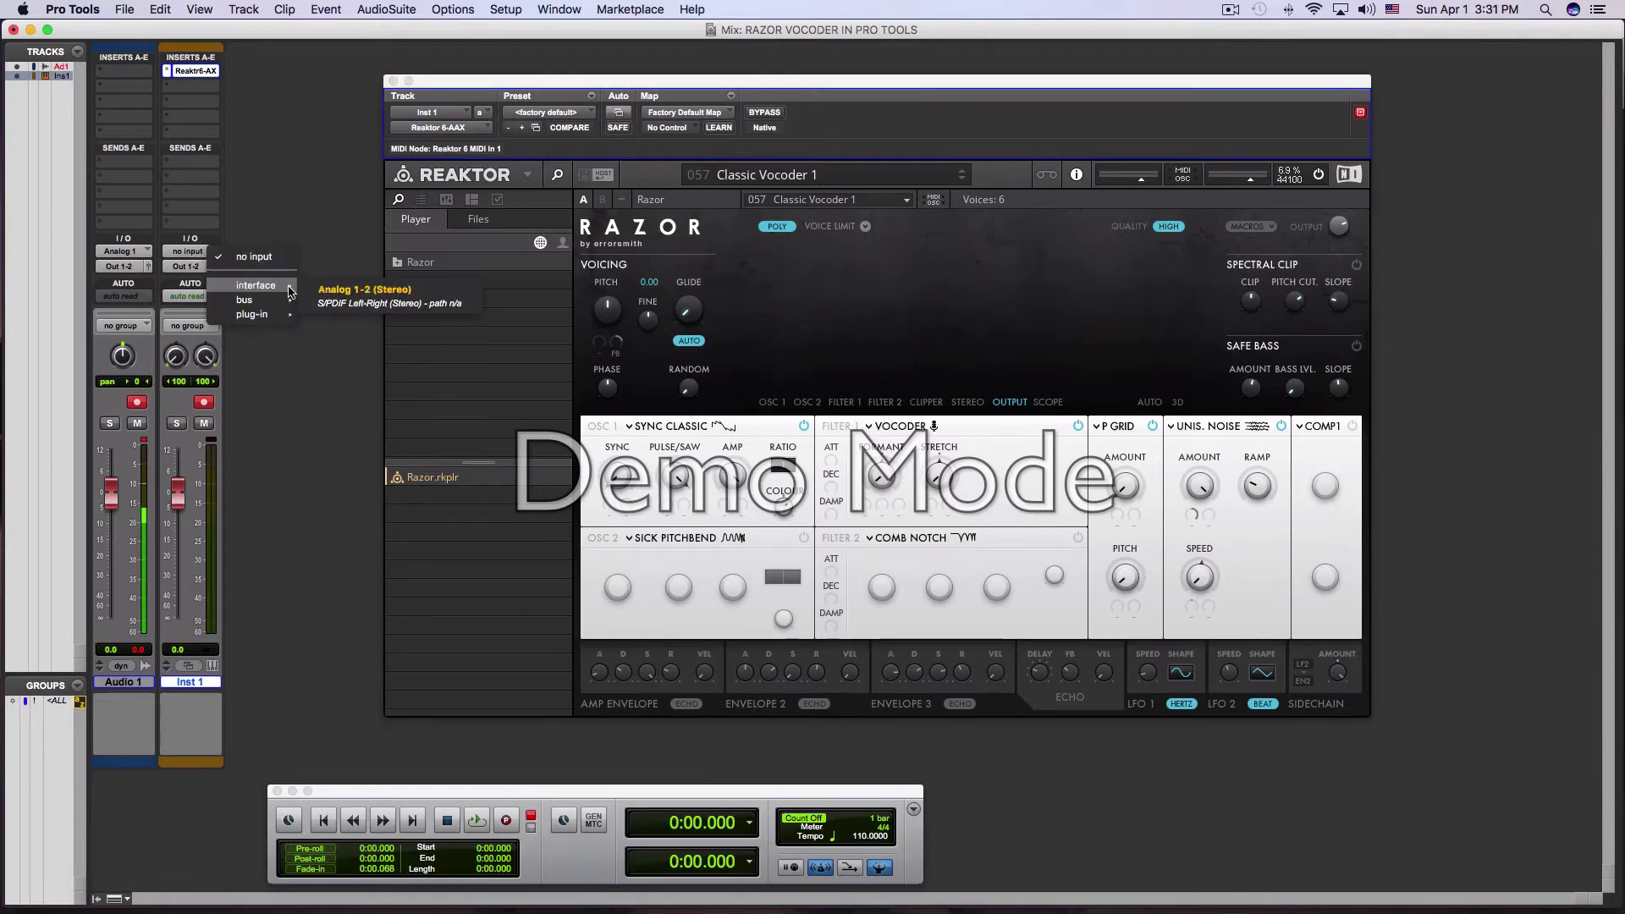
{"action": "left_click", "coordinate": [336, 291]}
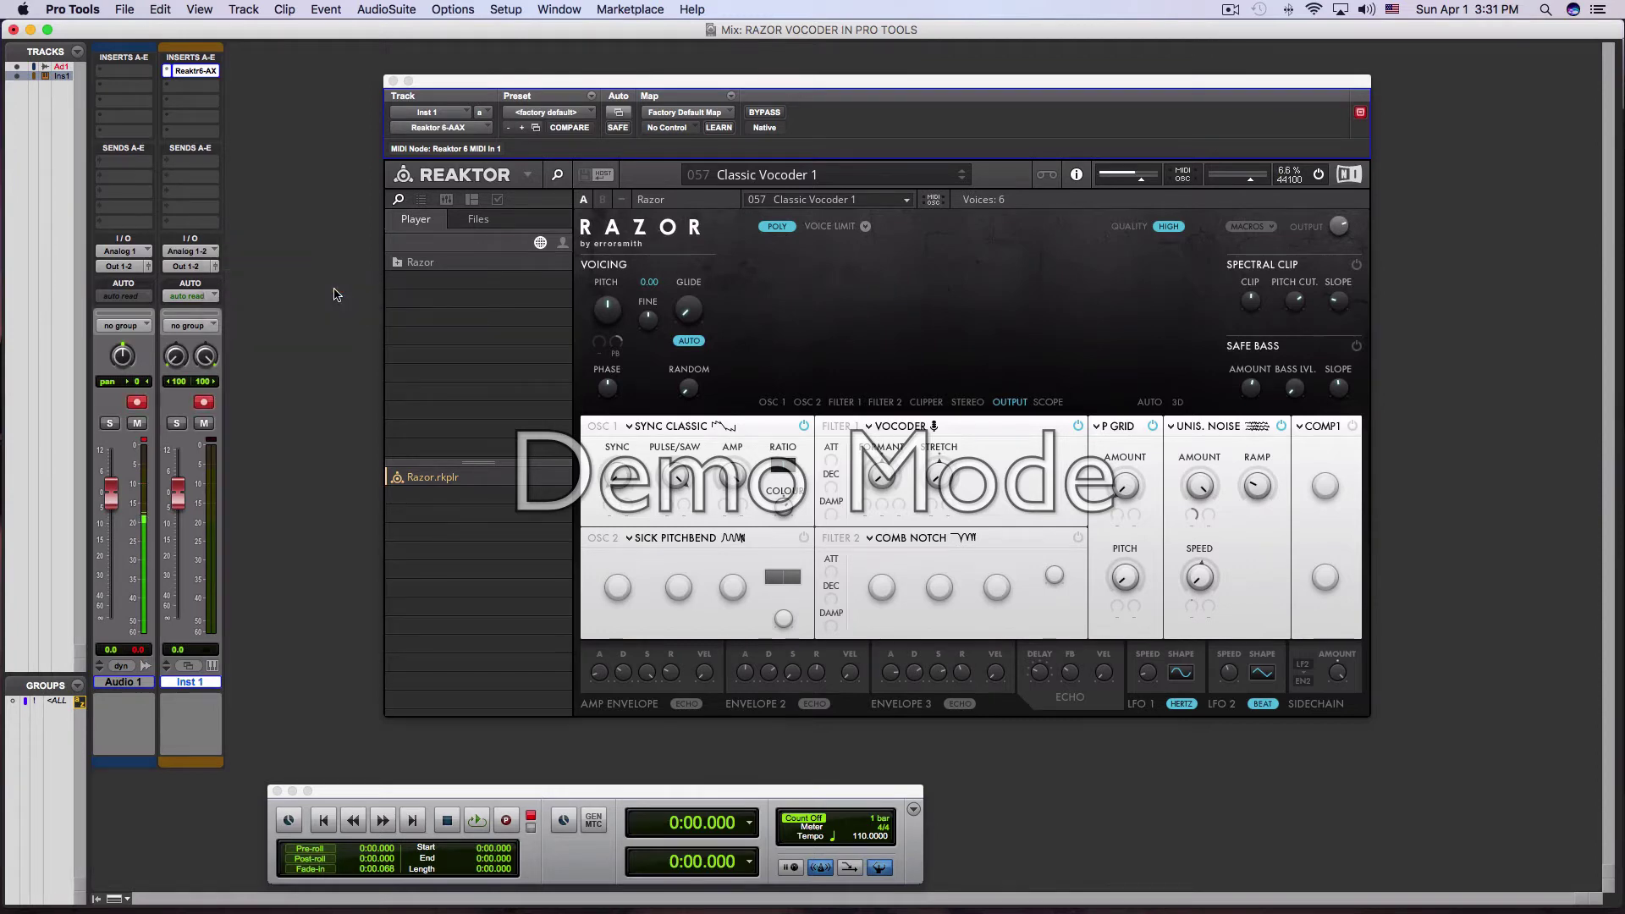
{"action": "left_click", "coordinate": [136, 423]}
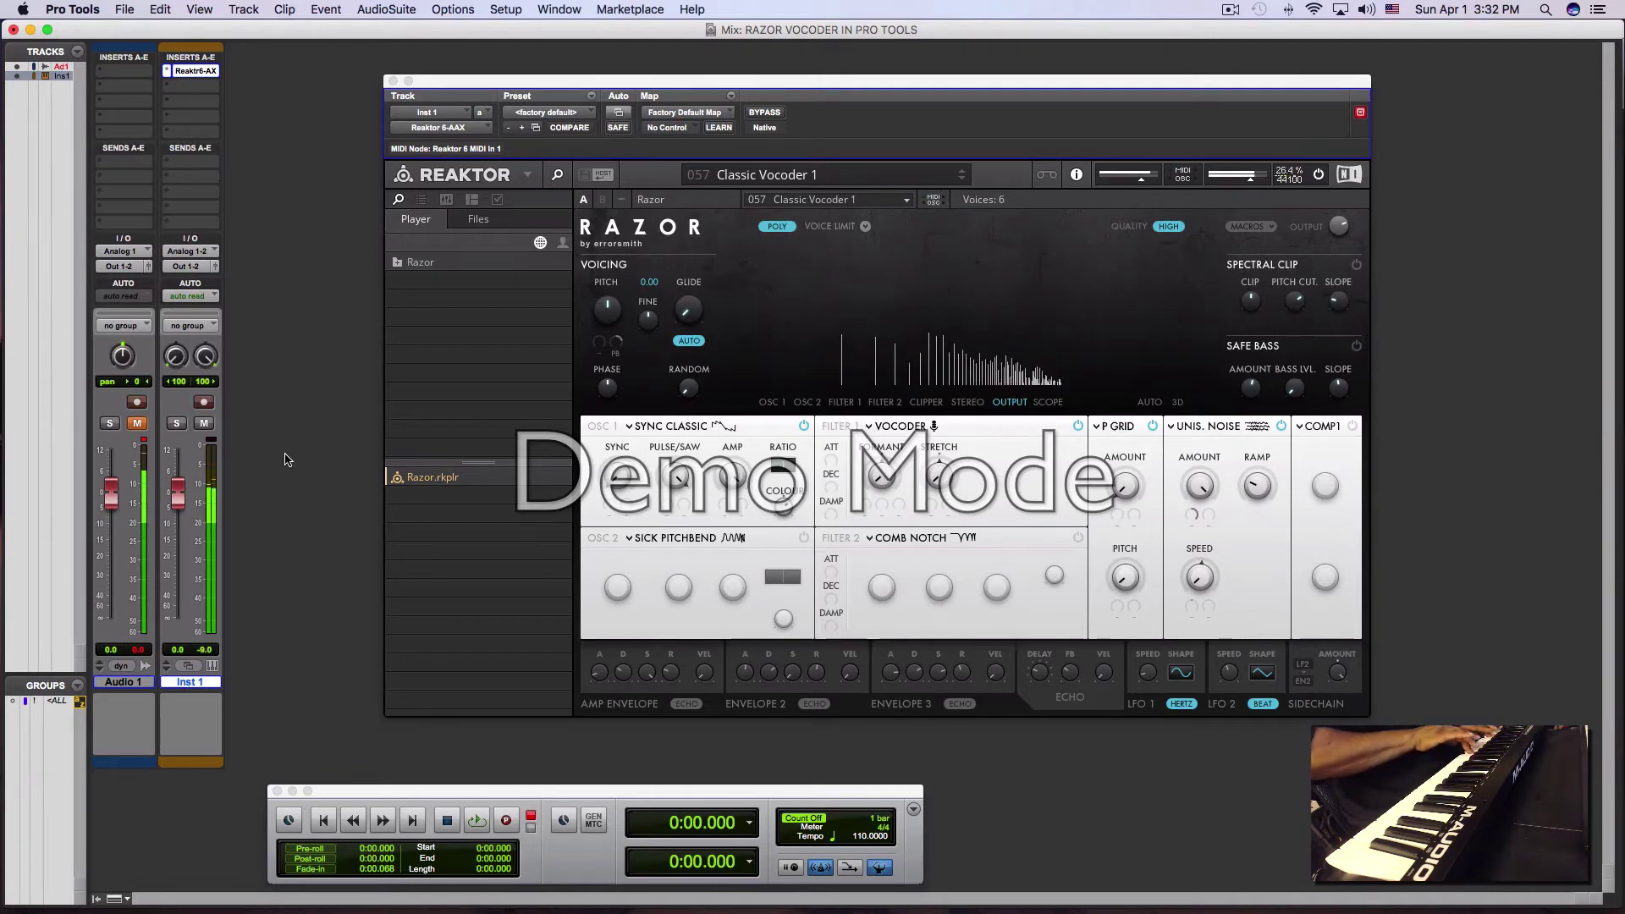
{"action": "left_click", "coordinate": [138, 424]}
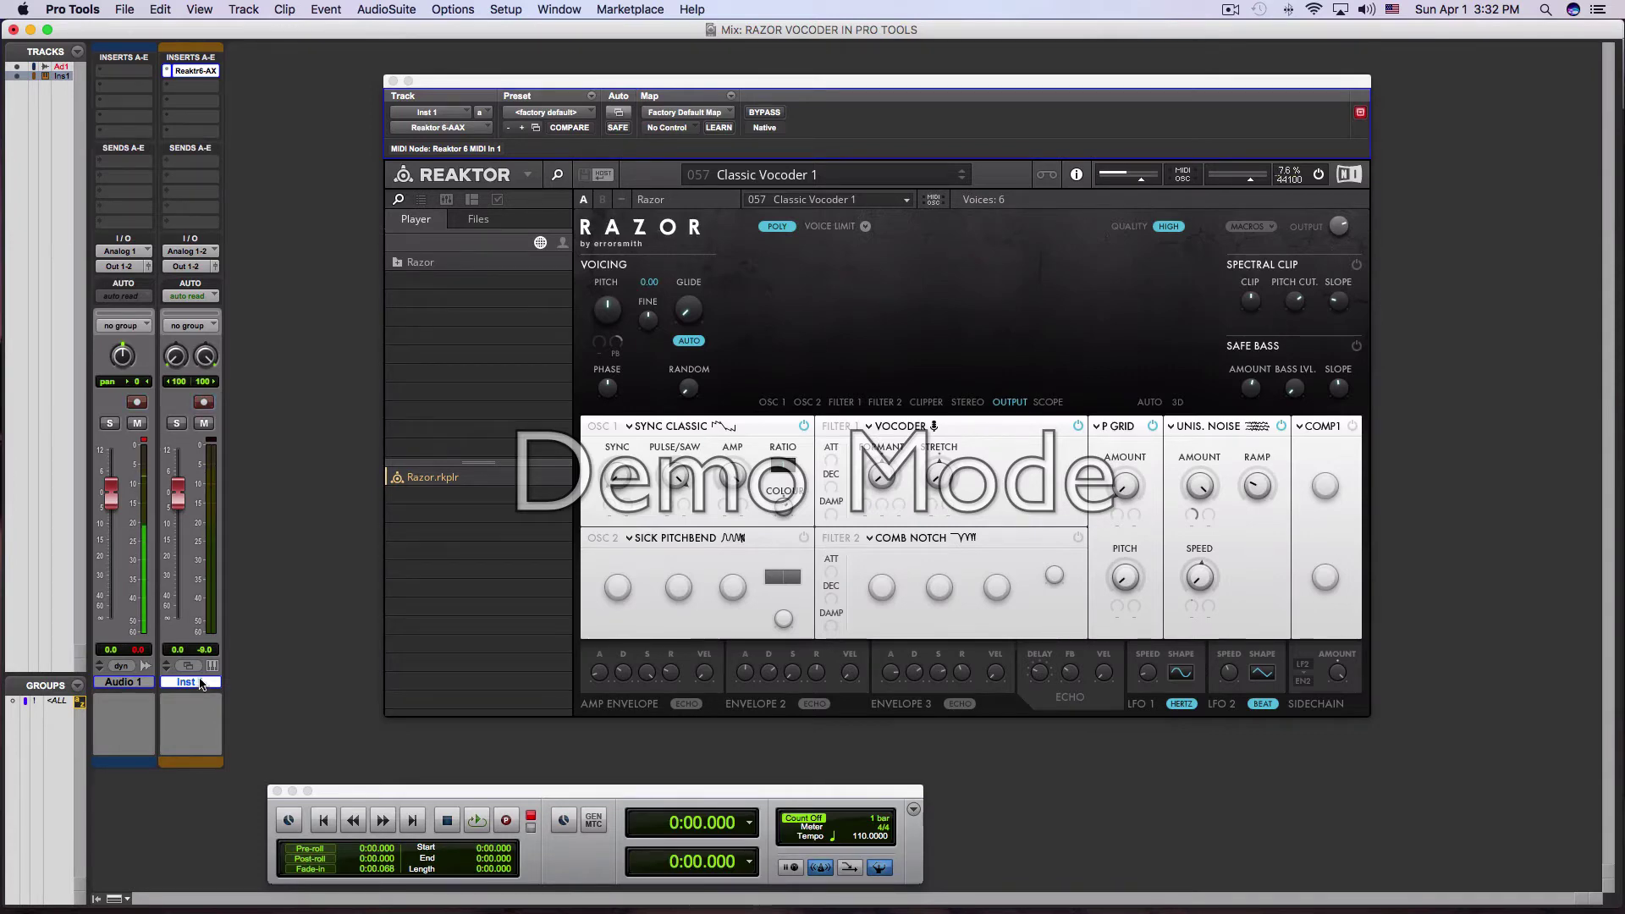
Step: Rename the Inst 1 track to RAZOR and switch to the Edit window
{"action": "double_click", "coordinate": [200, 682]}
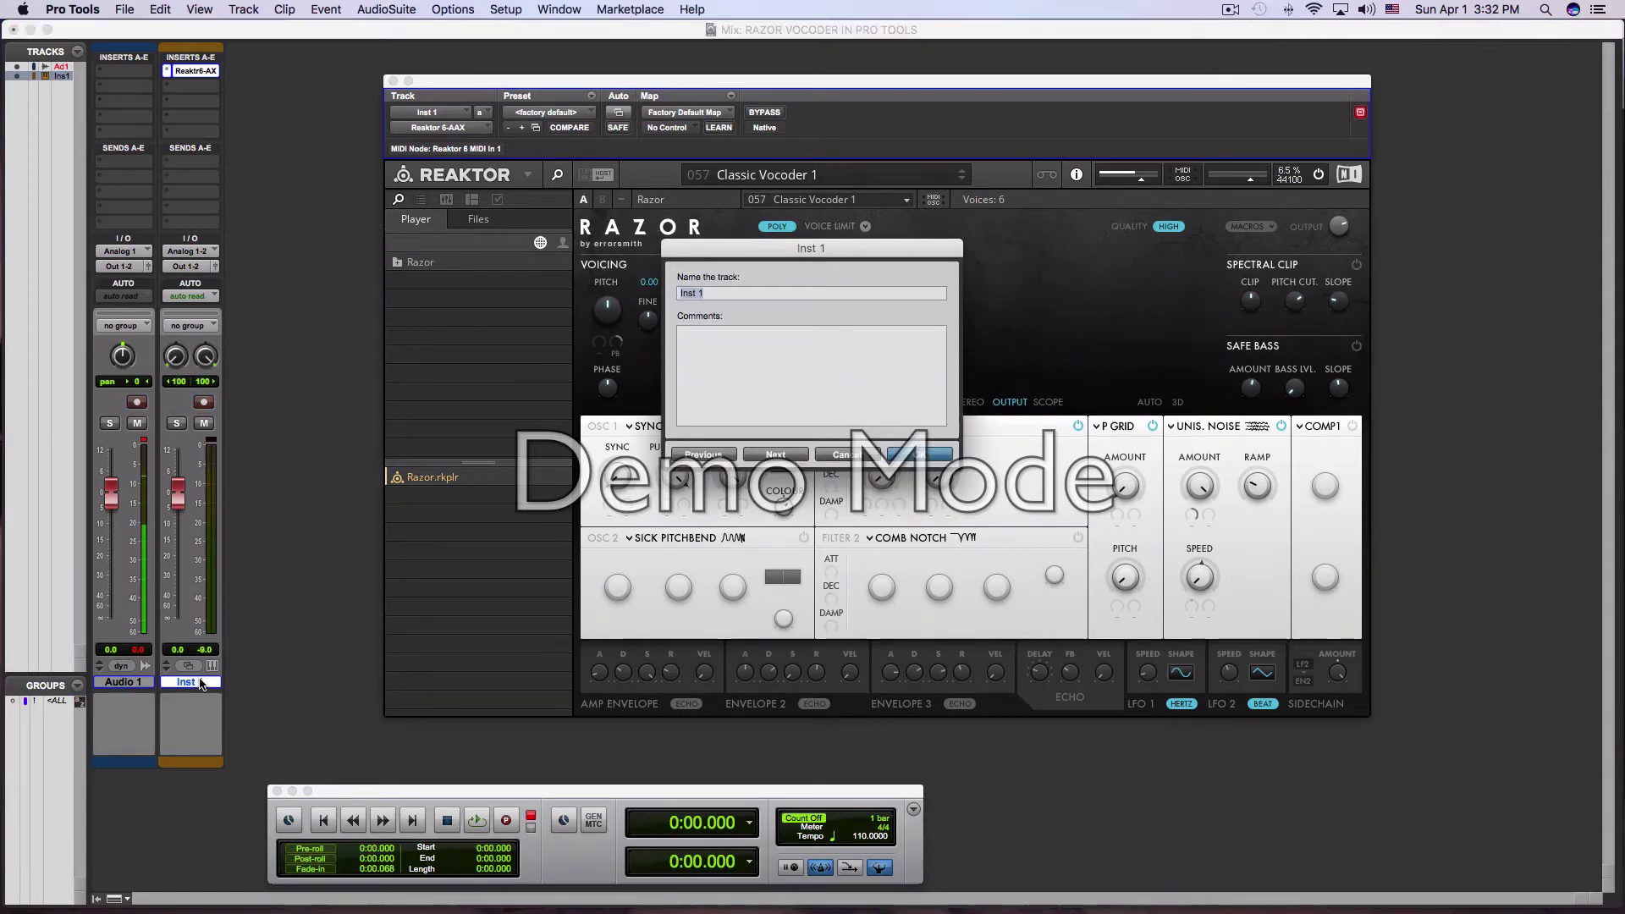
{"action": "type", "text": "RAZOR"}
{"action": "key", "text": "Return"}
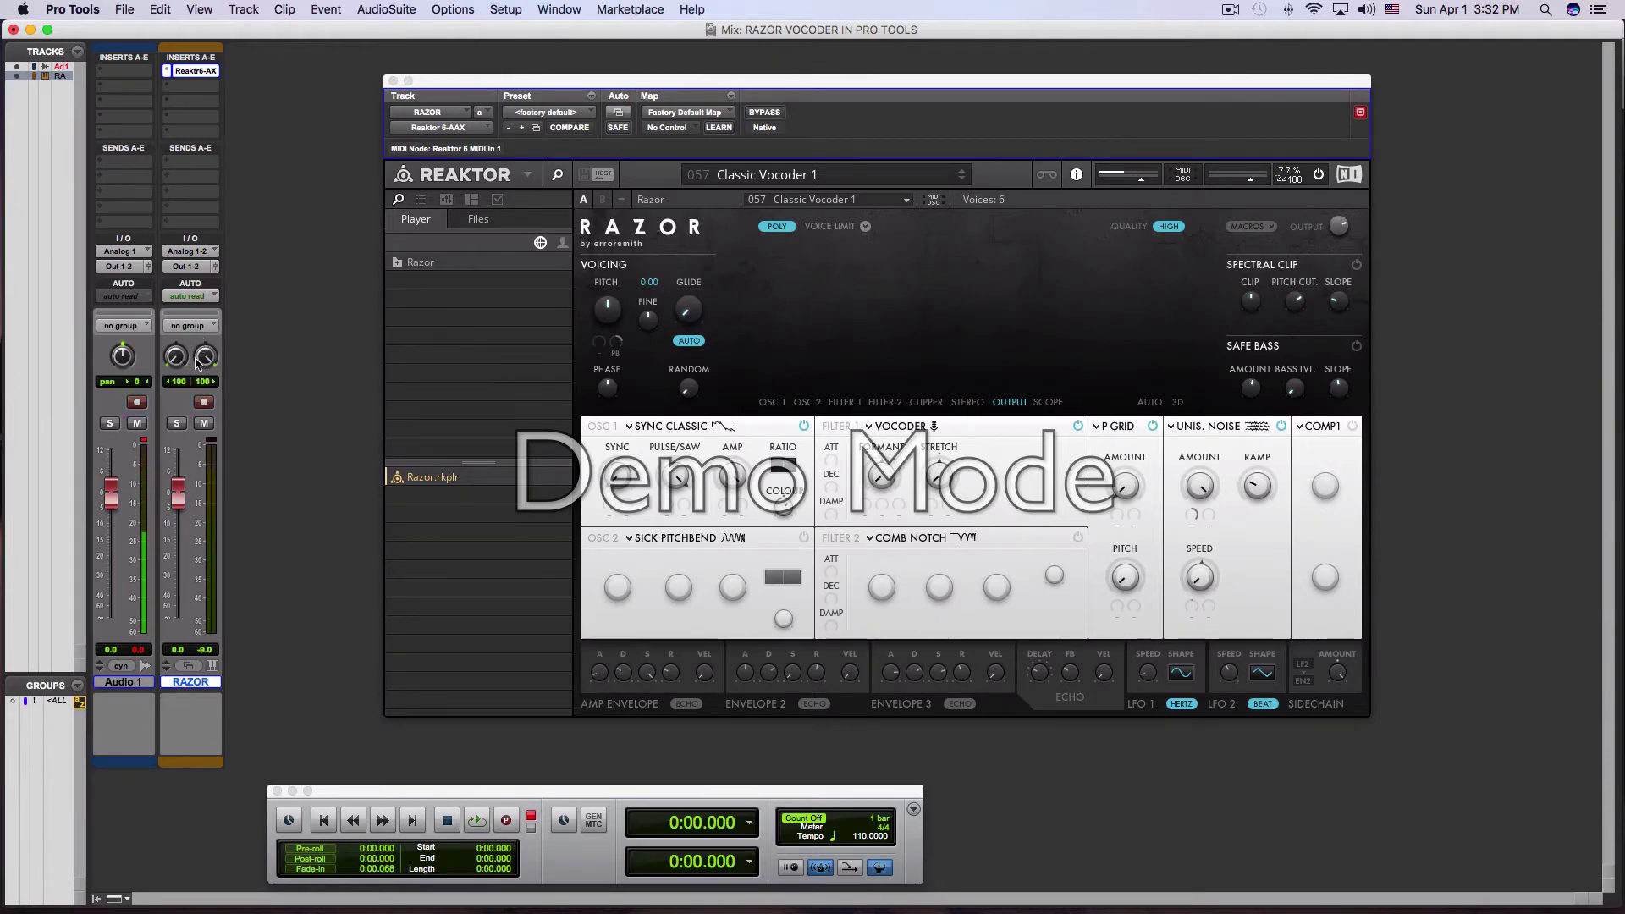
{"action": "key", "text": "super+equal"}
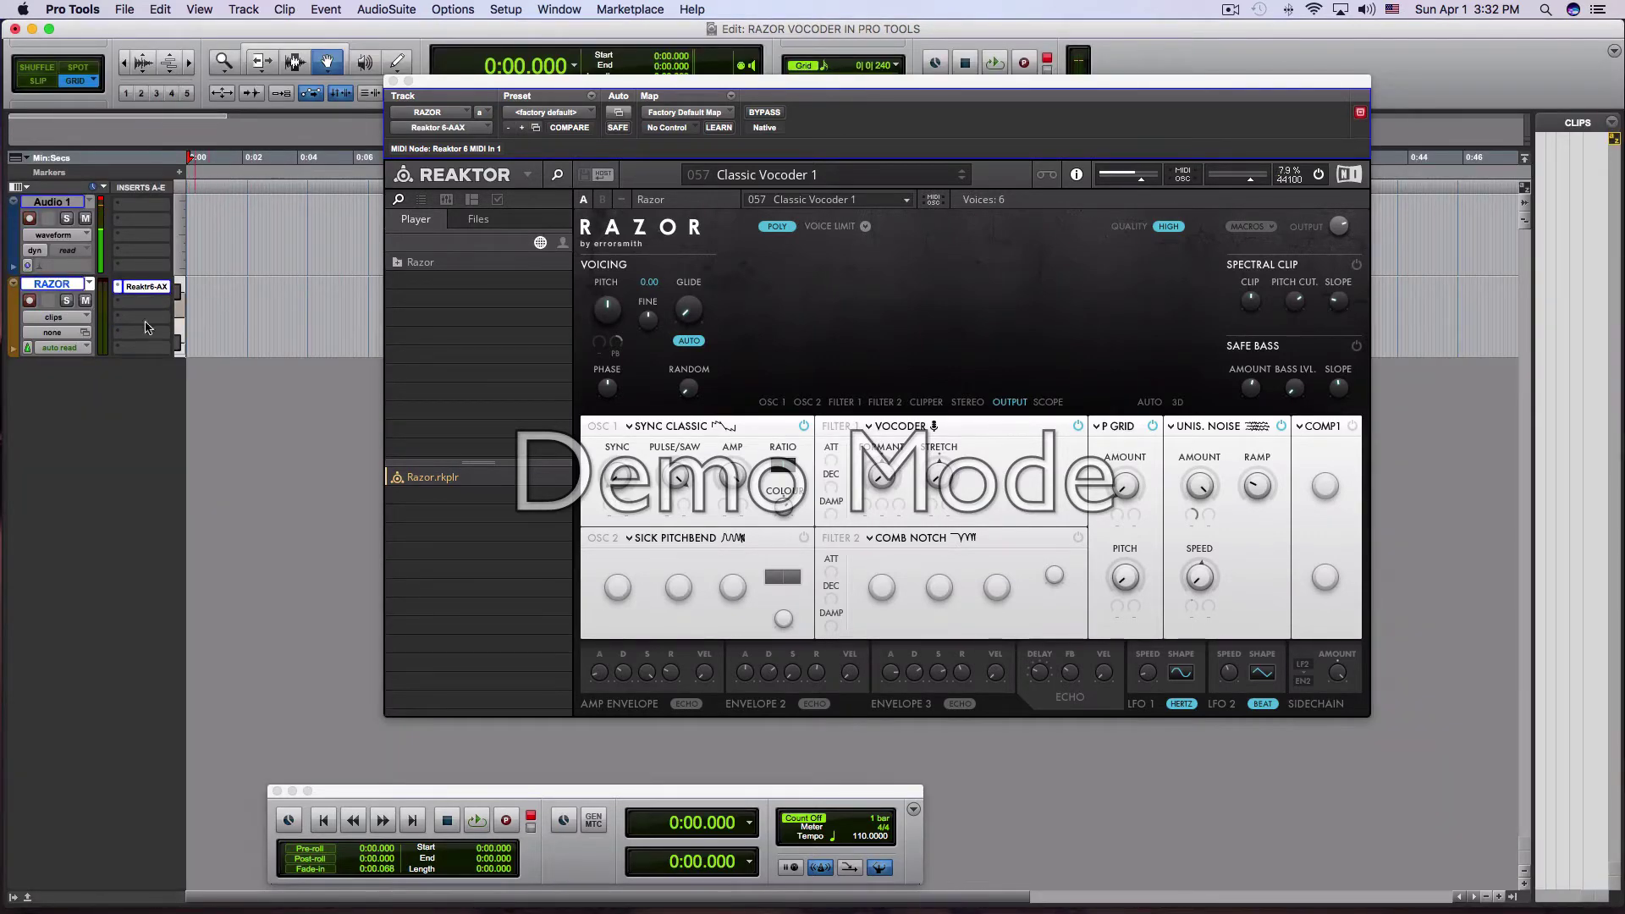
Step: Return to the Mix window and create one stereo audio track, Audio 2
{"action": "key", "text": "super+equal"}
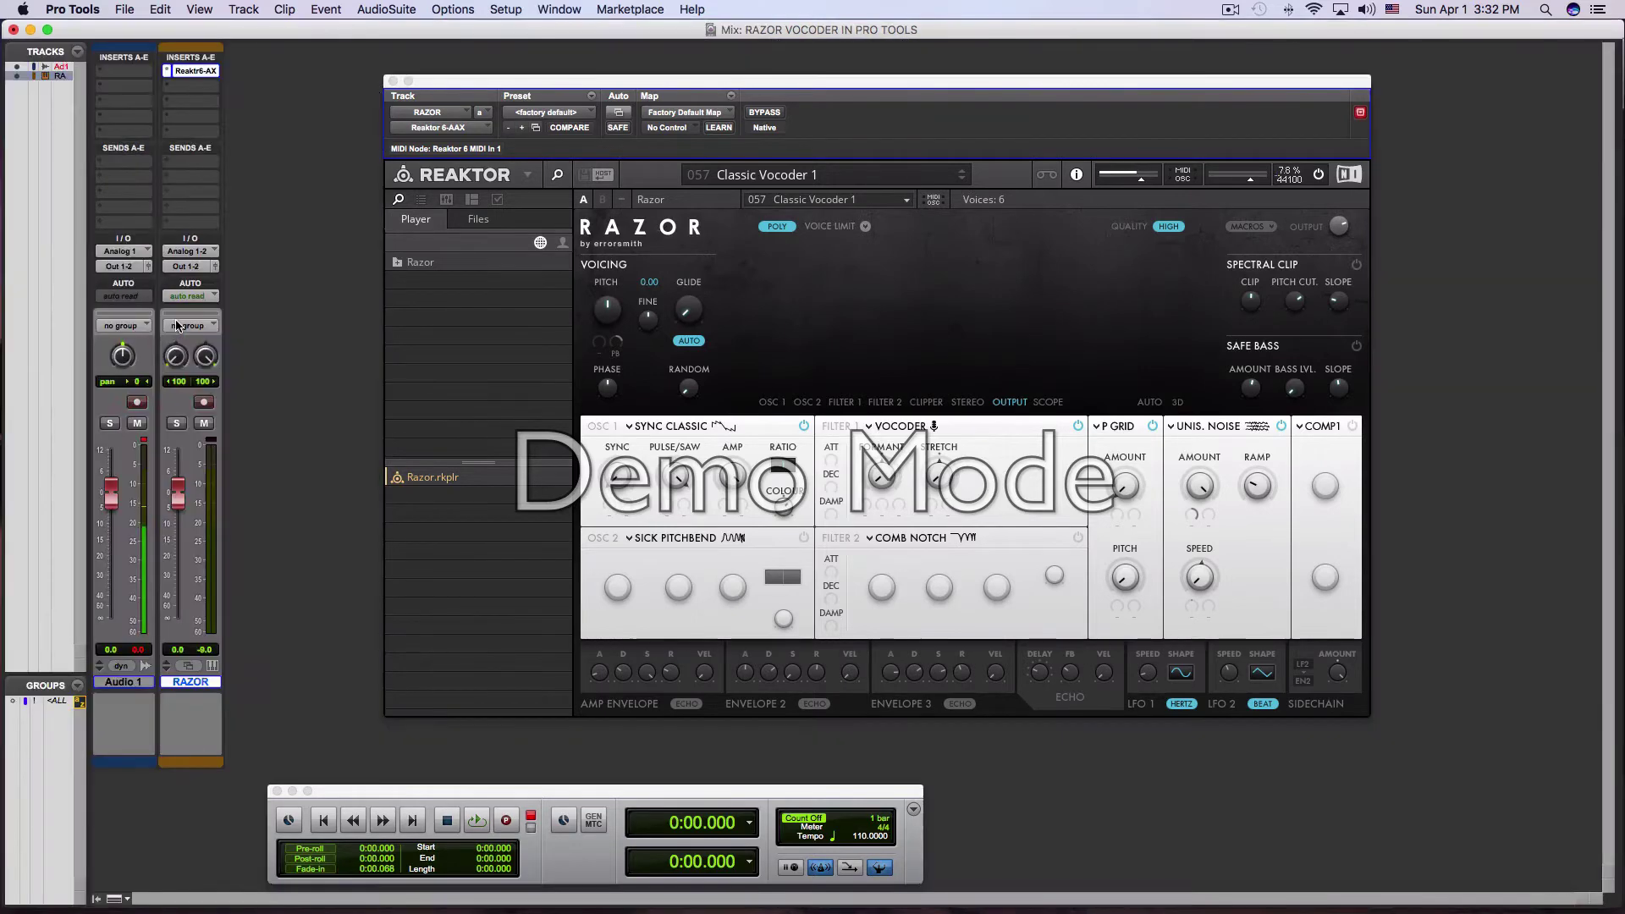
{"action": "left_click", "coordinate": [244, 10]}
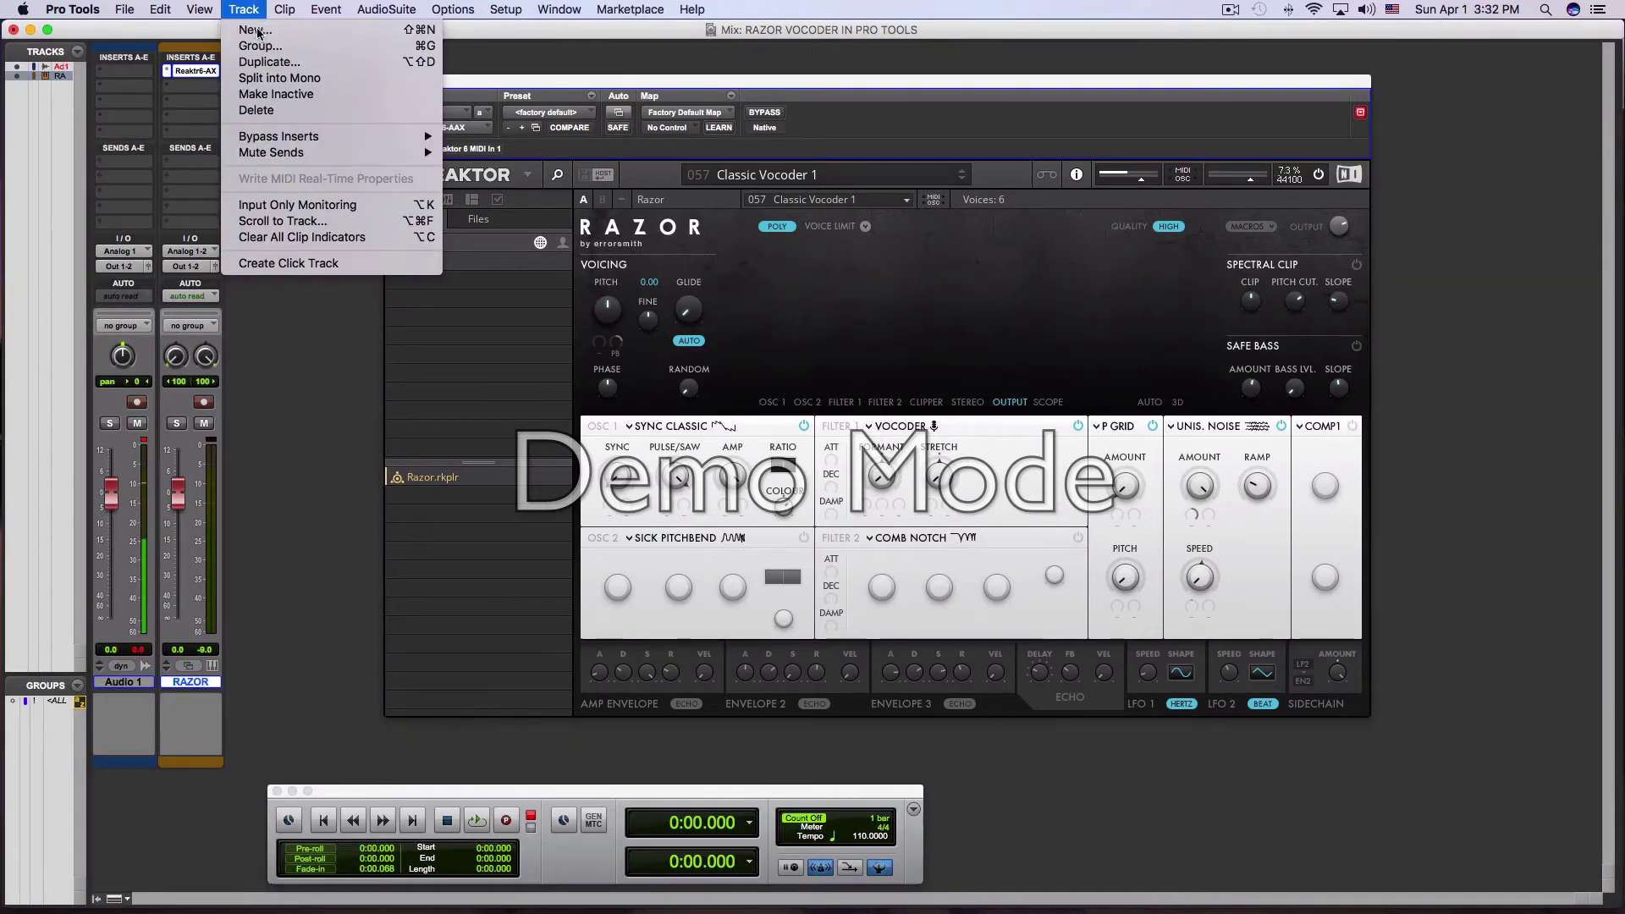
{"action": "left_click", "coordinate": [255, 25]}
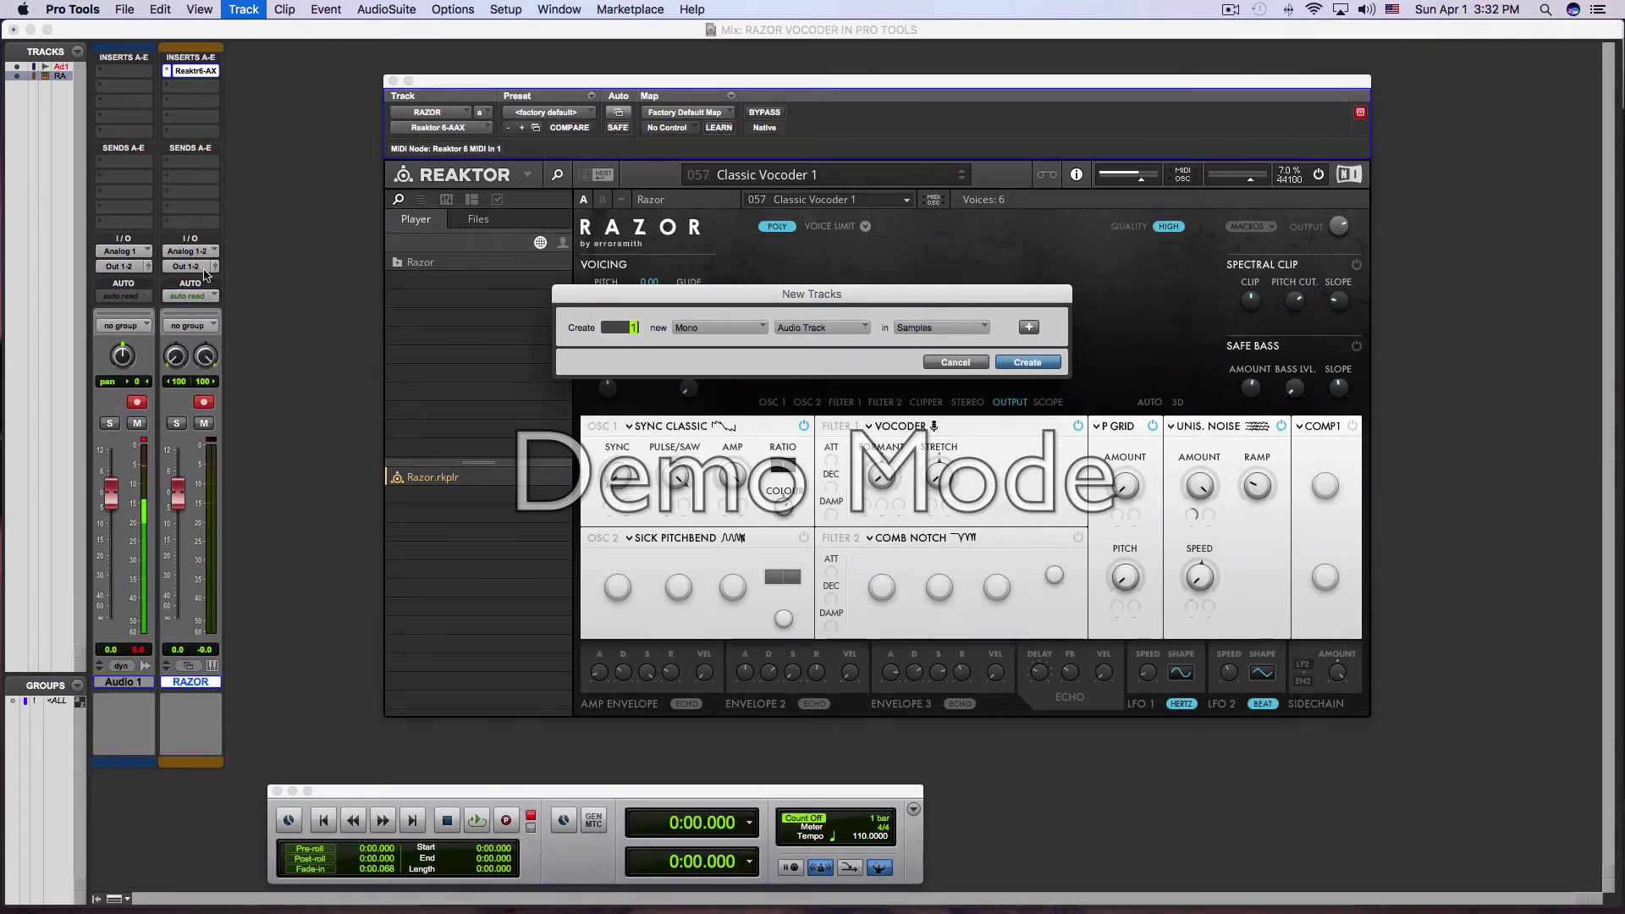
{"action": "left_click", "coordinate": [762, 328]}
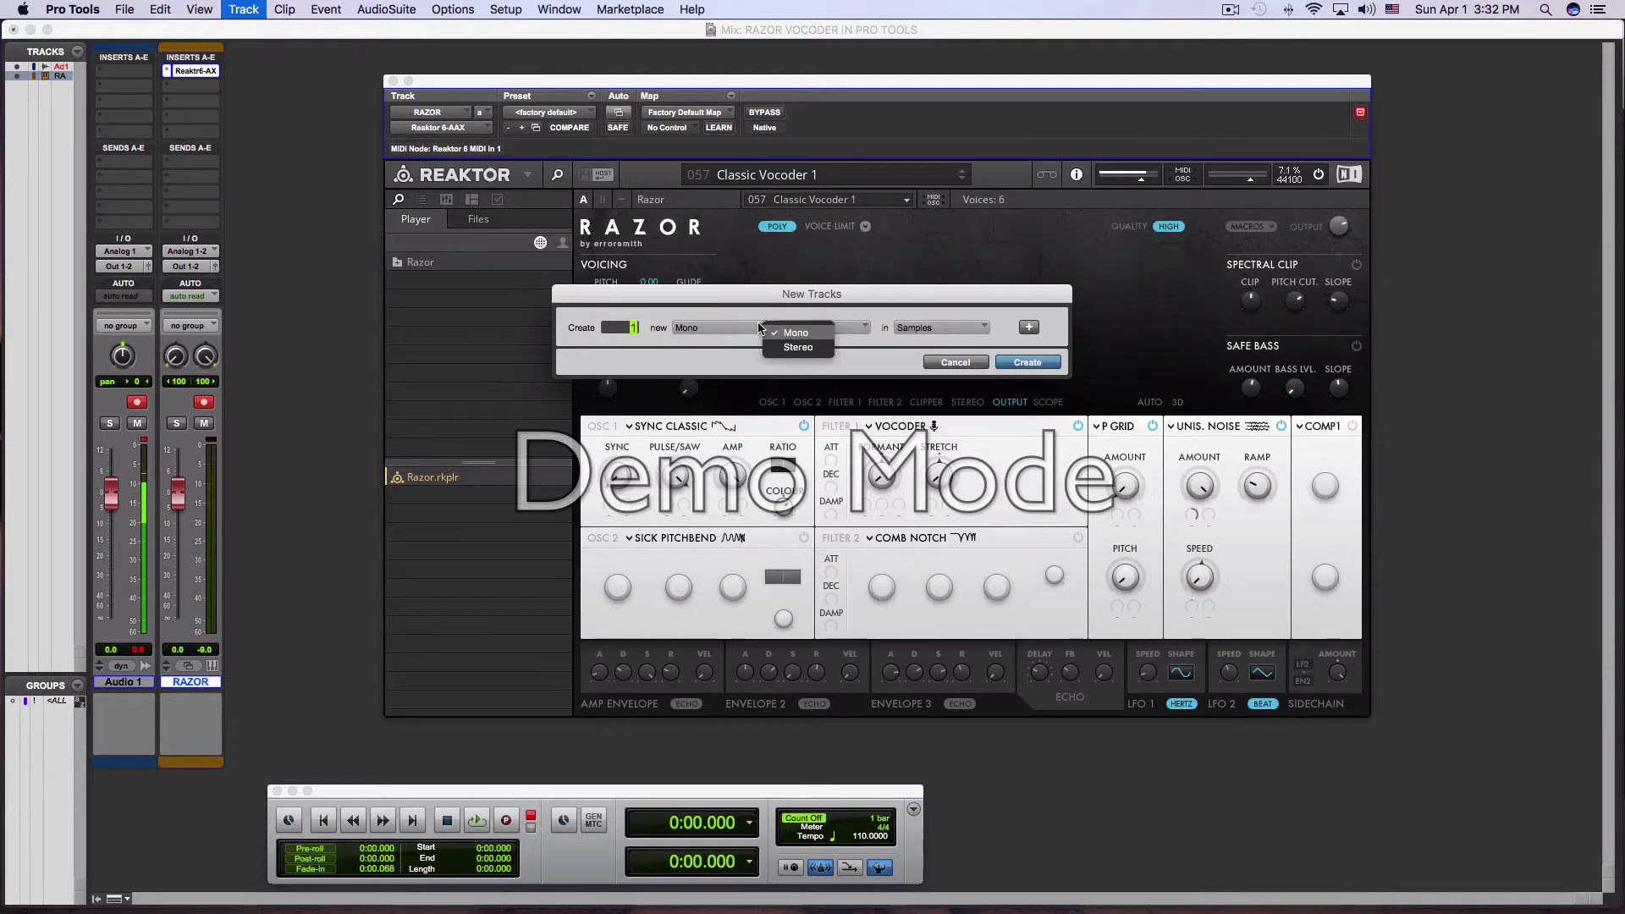
{"action": "left_click", "coordinate": [796, 346]}
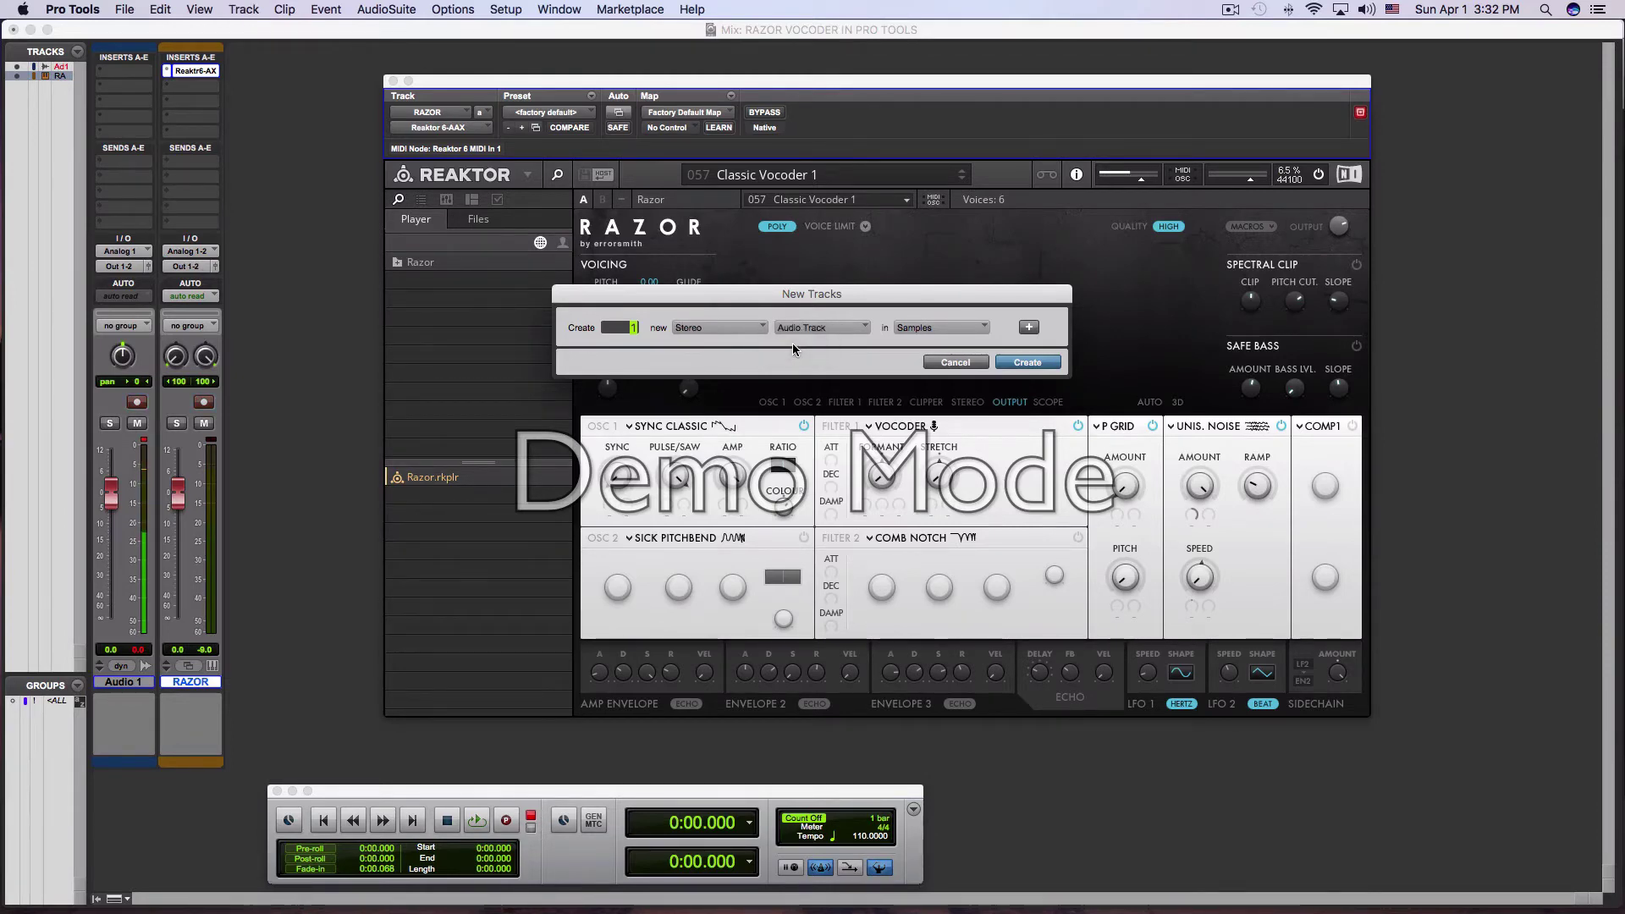
{"action": "left_click", "coordinate": [1030, 363]}
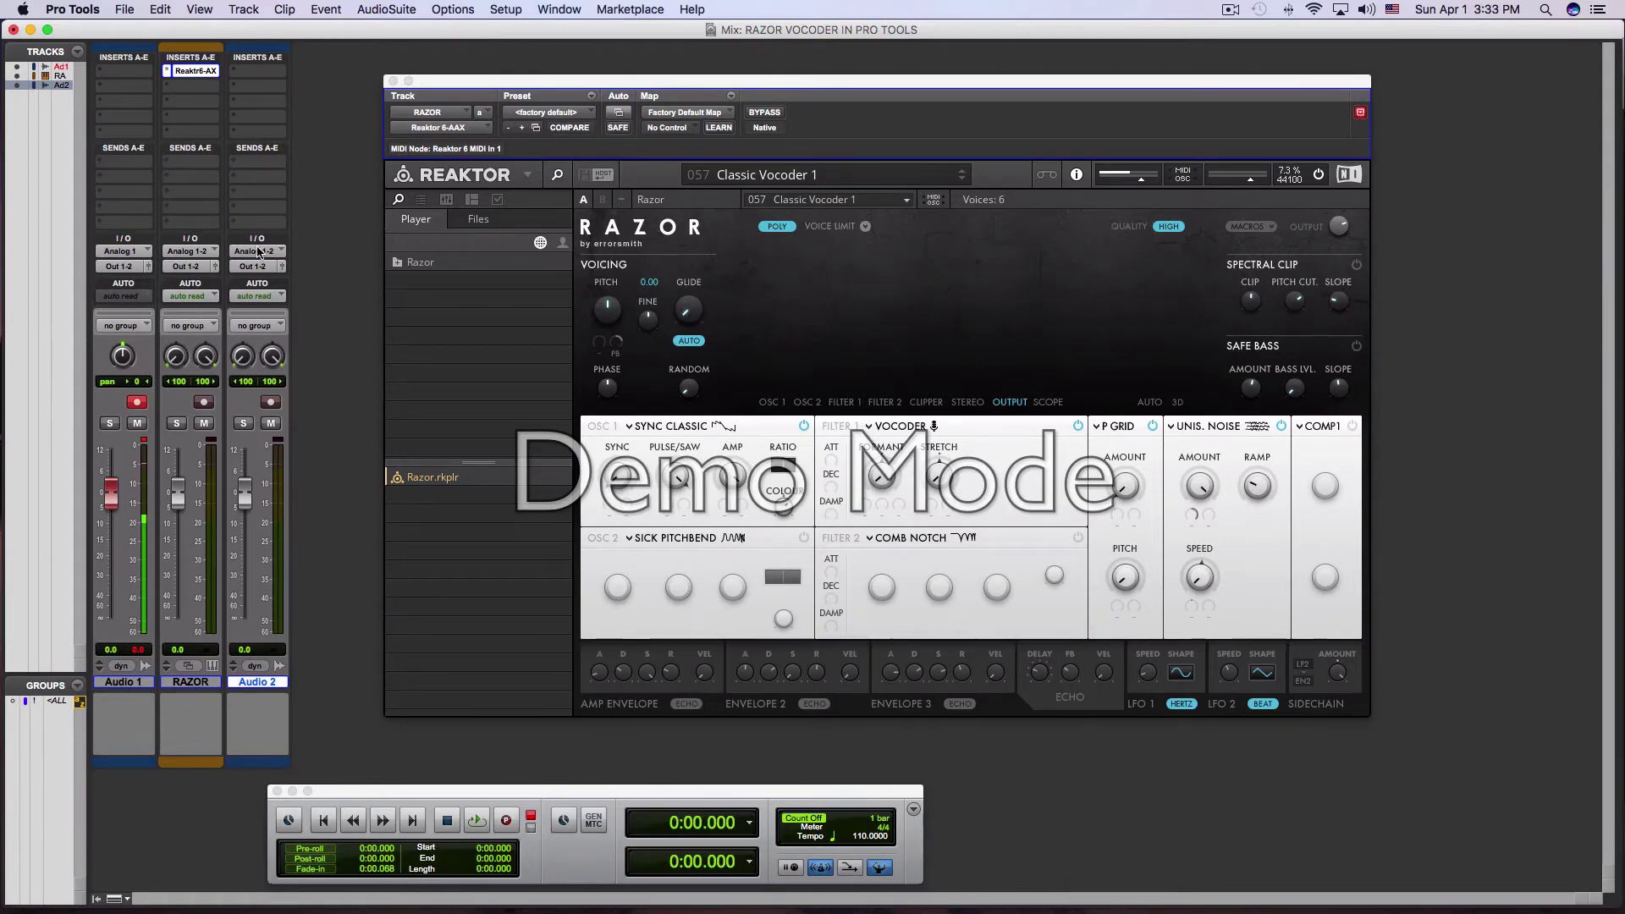
Step: Set Audio 2's input to Bus 3-4 after checking RAZOR's output options
{"action": "left_click", "coordinate": [190, 269]}
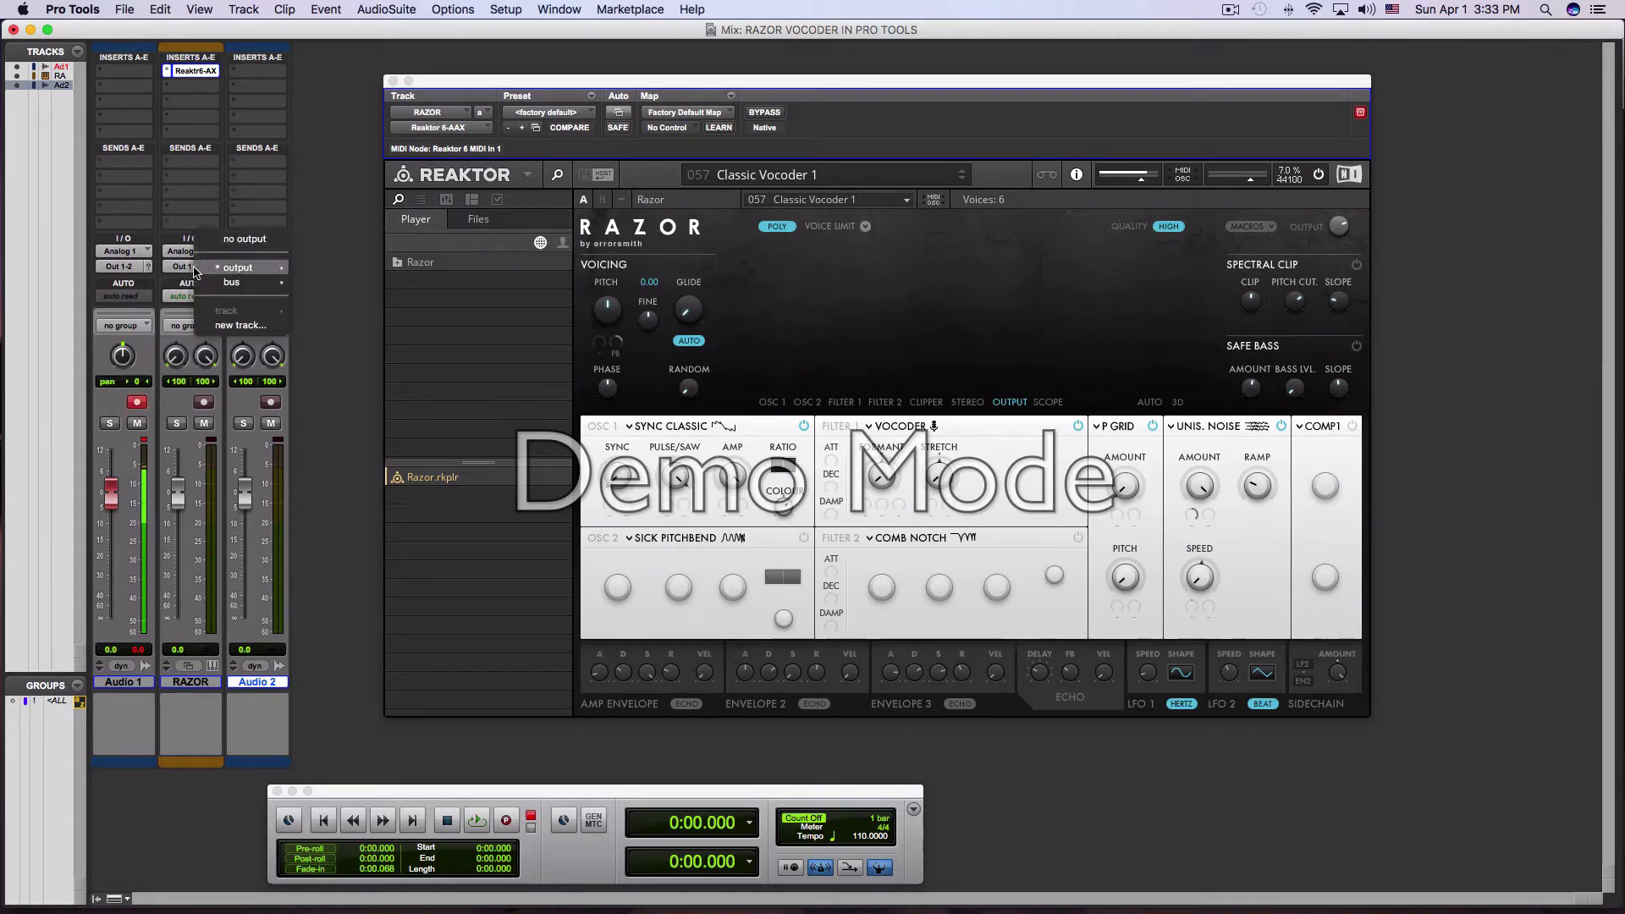
{"action": "mouse_move", "coordinate": [239, 286]}
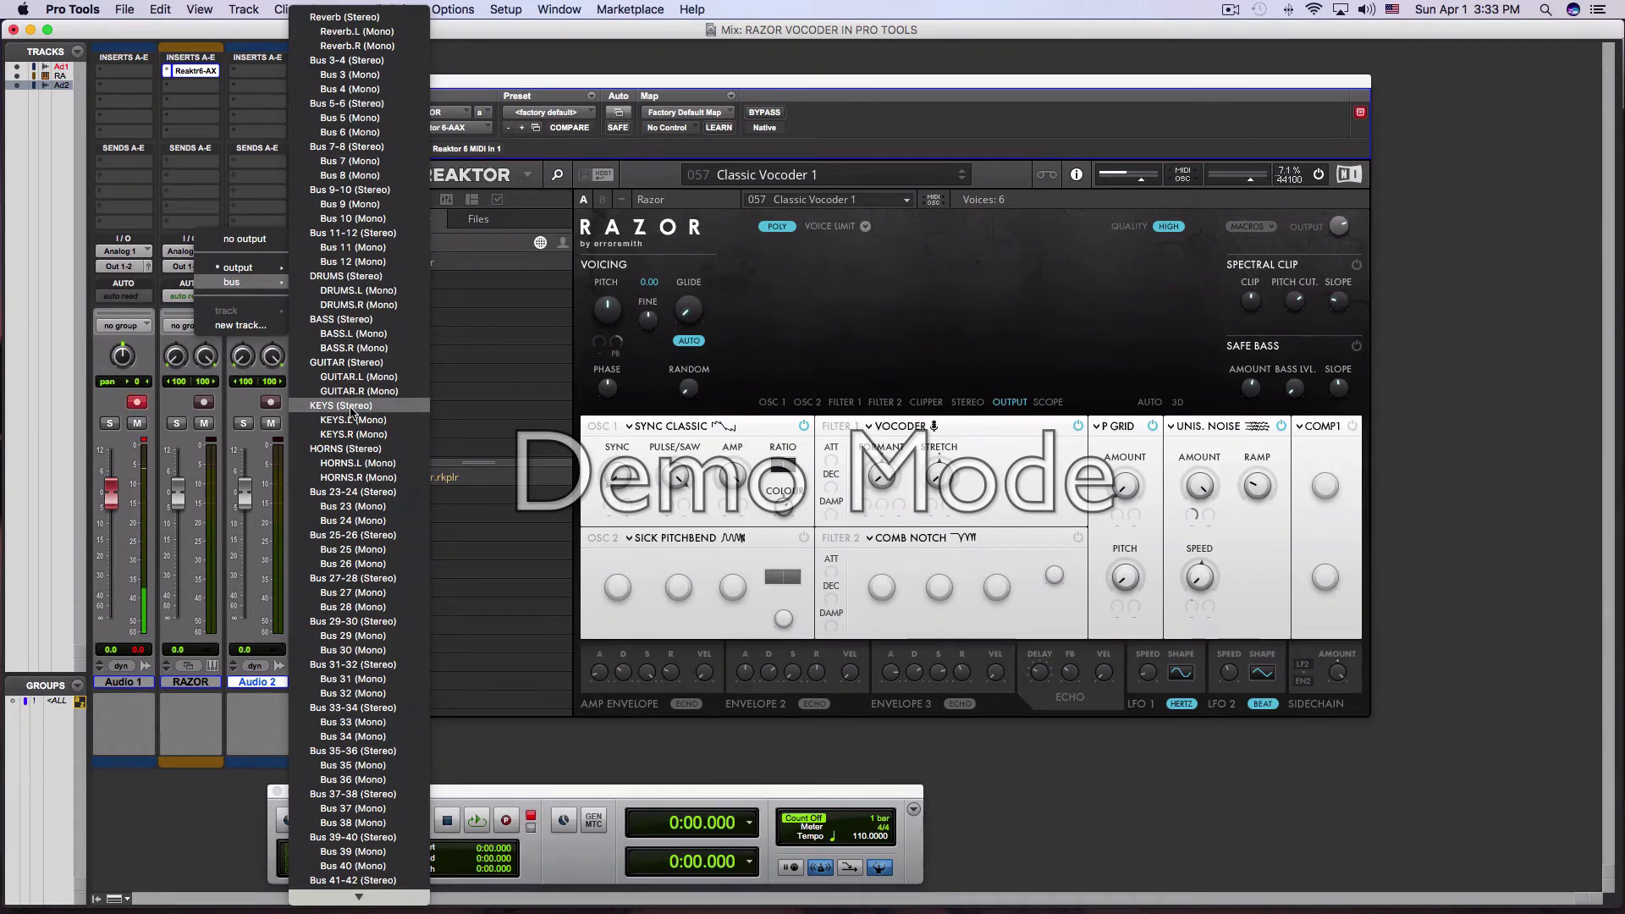
{"action": "left_click", "coordinate": [359, 61]}
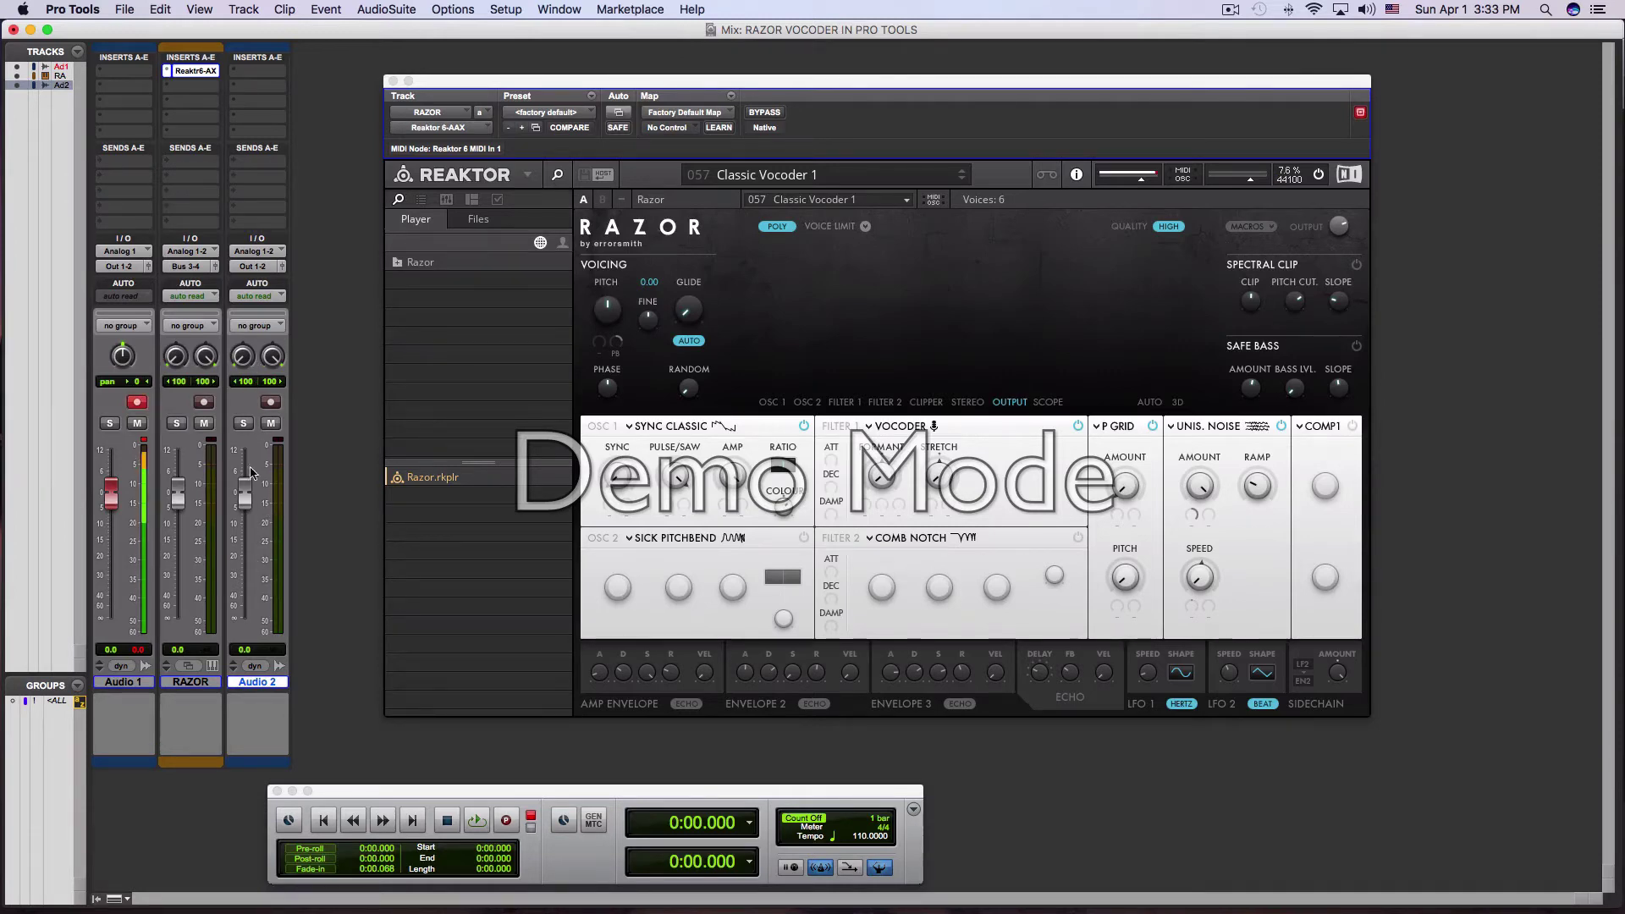
{"action": "left_click", "coordinate": [280, 252]}
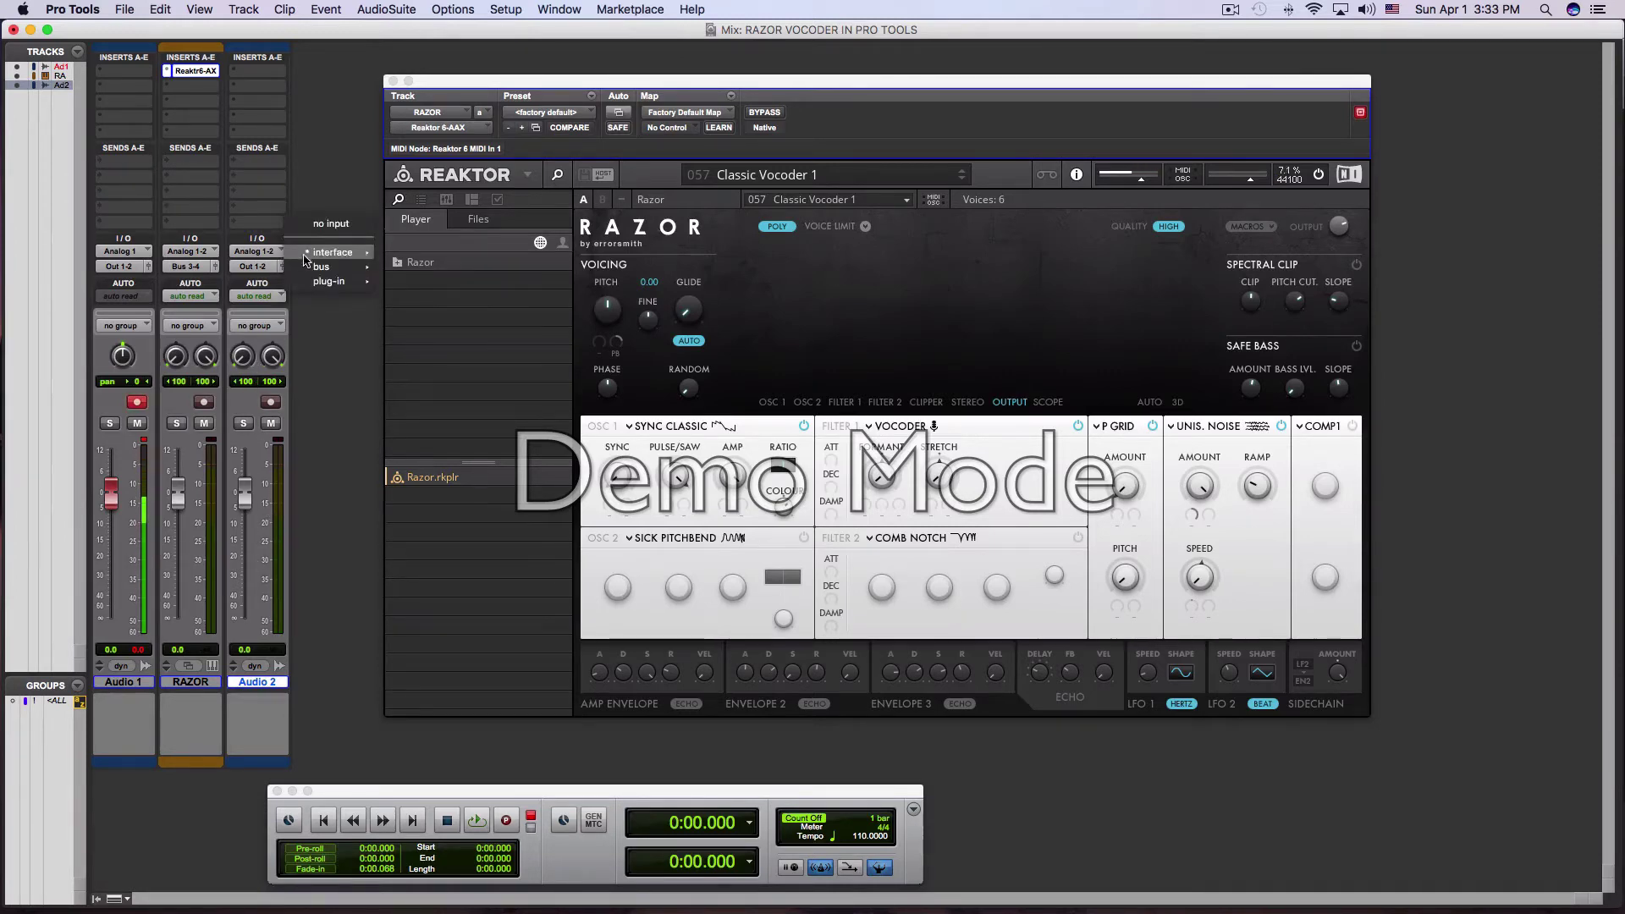
{"action": "mouse_move", "coordinate": [327, 267]}
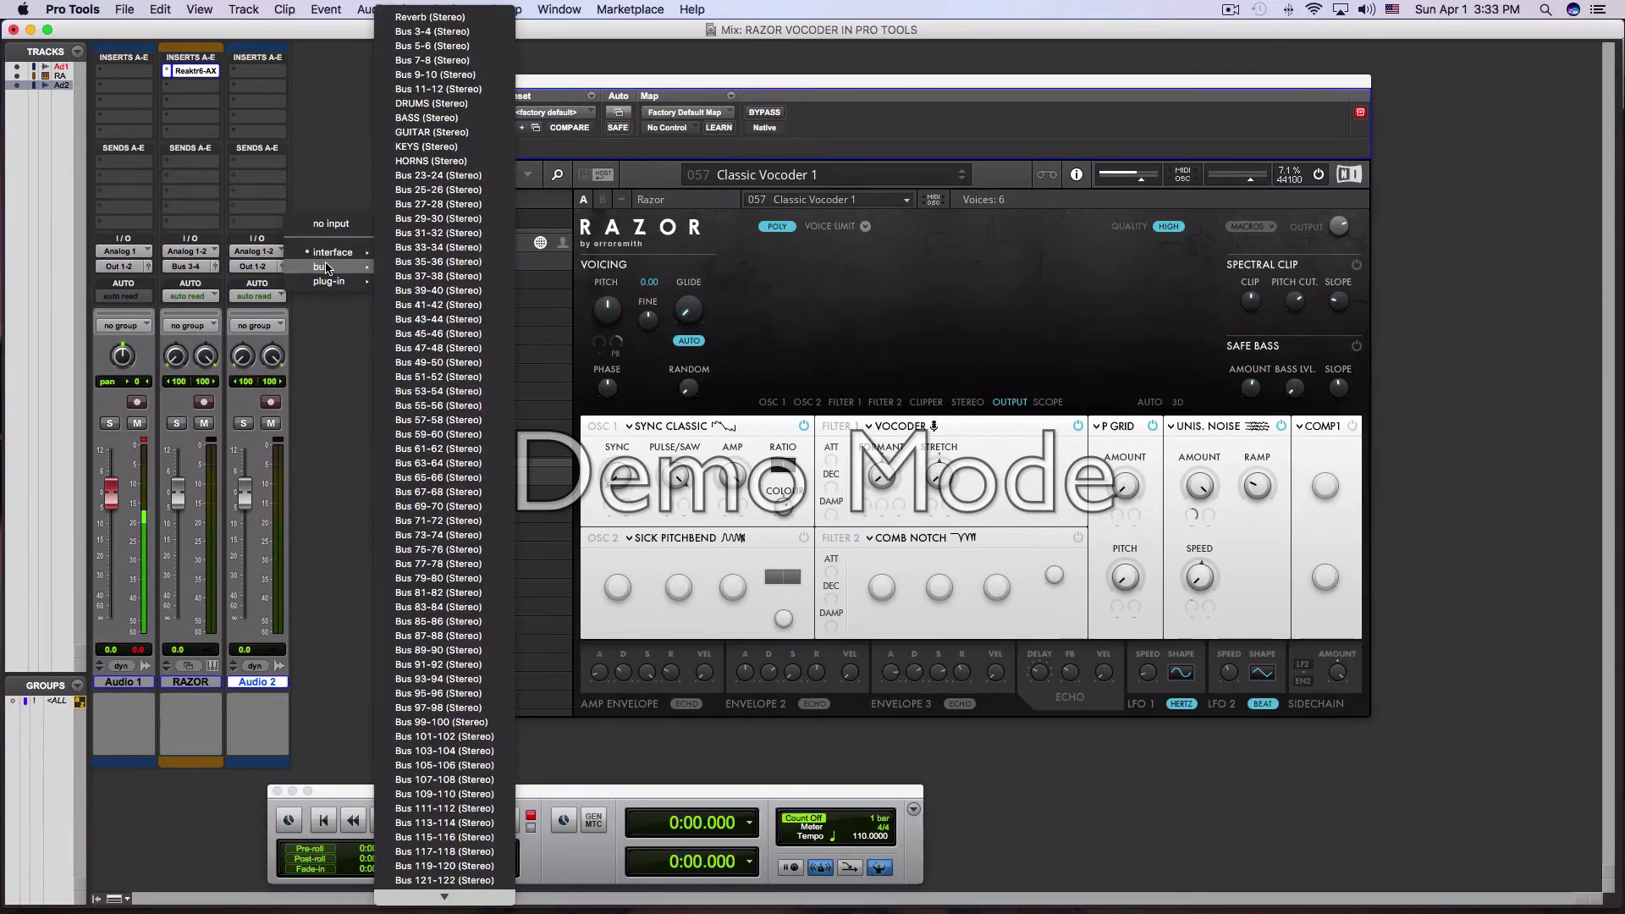
{"action": "left_click", "coordinate": [433, 32]}
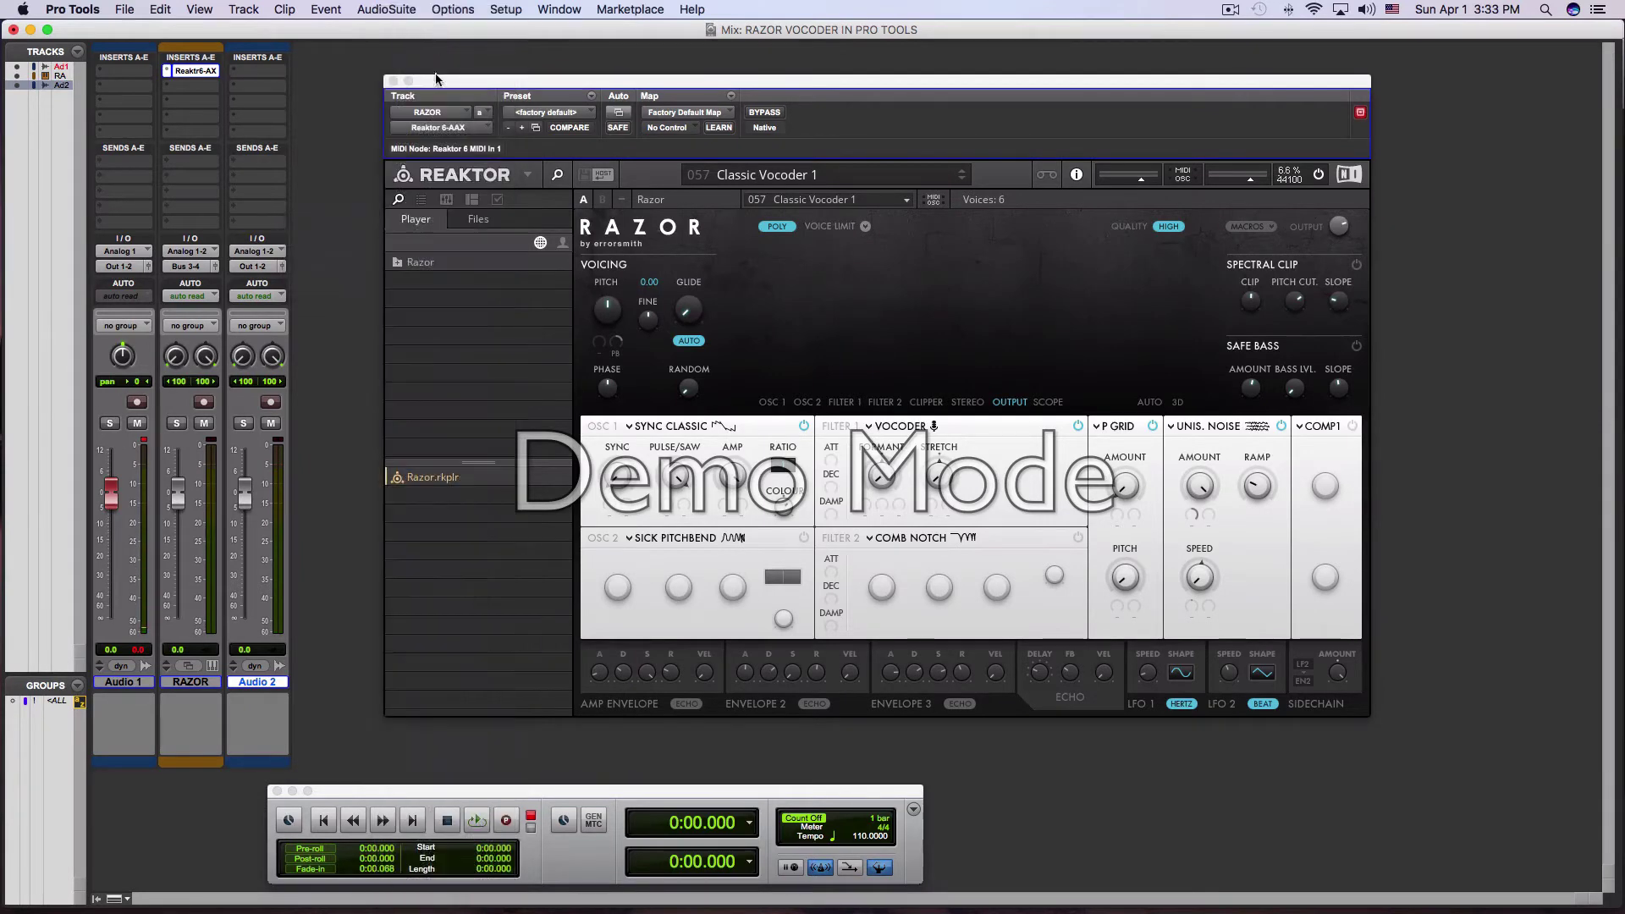
Step: Route RAZOR's output to Bus 3-4 and reconfirm Bus 3-4 as Audio 2's input
{"action": "left_click", "coordinate": [189, 269]}
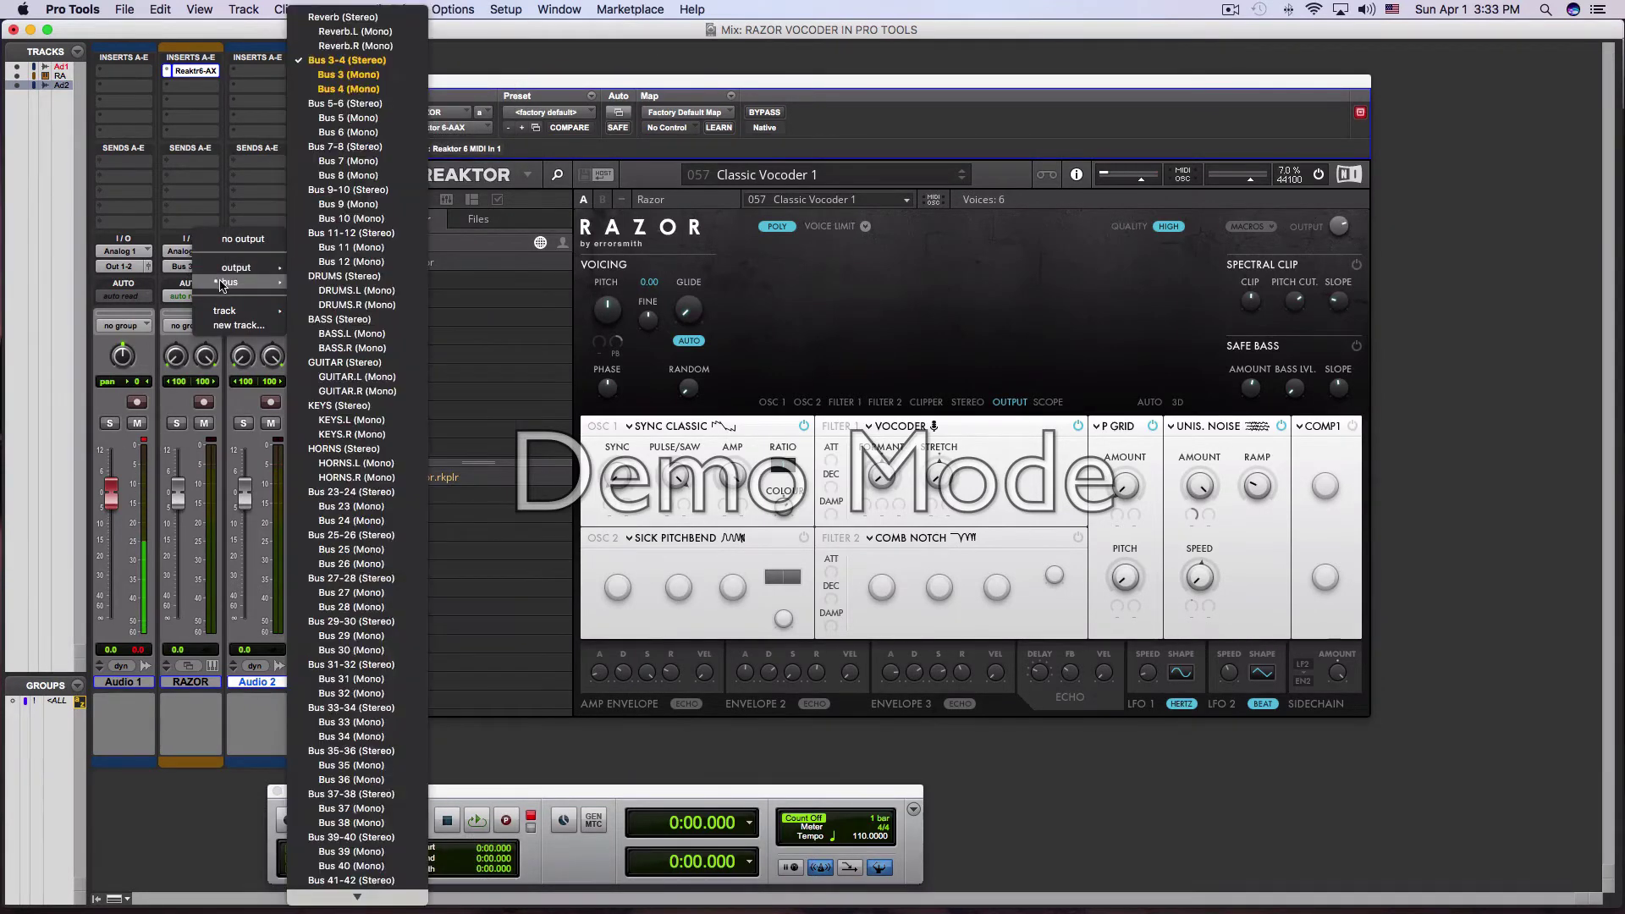
{"action": "left_click", "coordinate": [373, 61]}
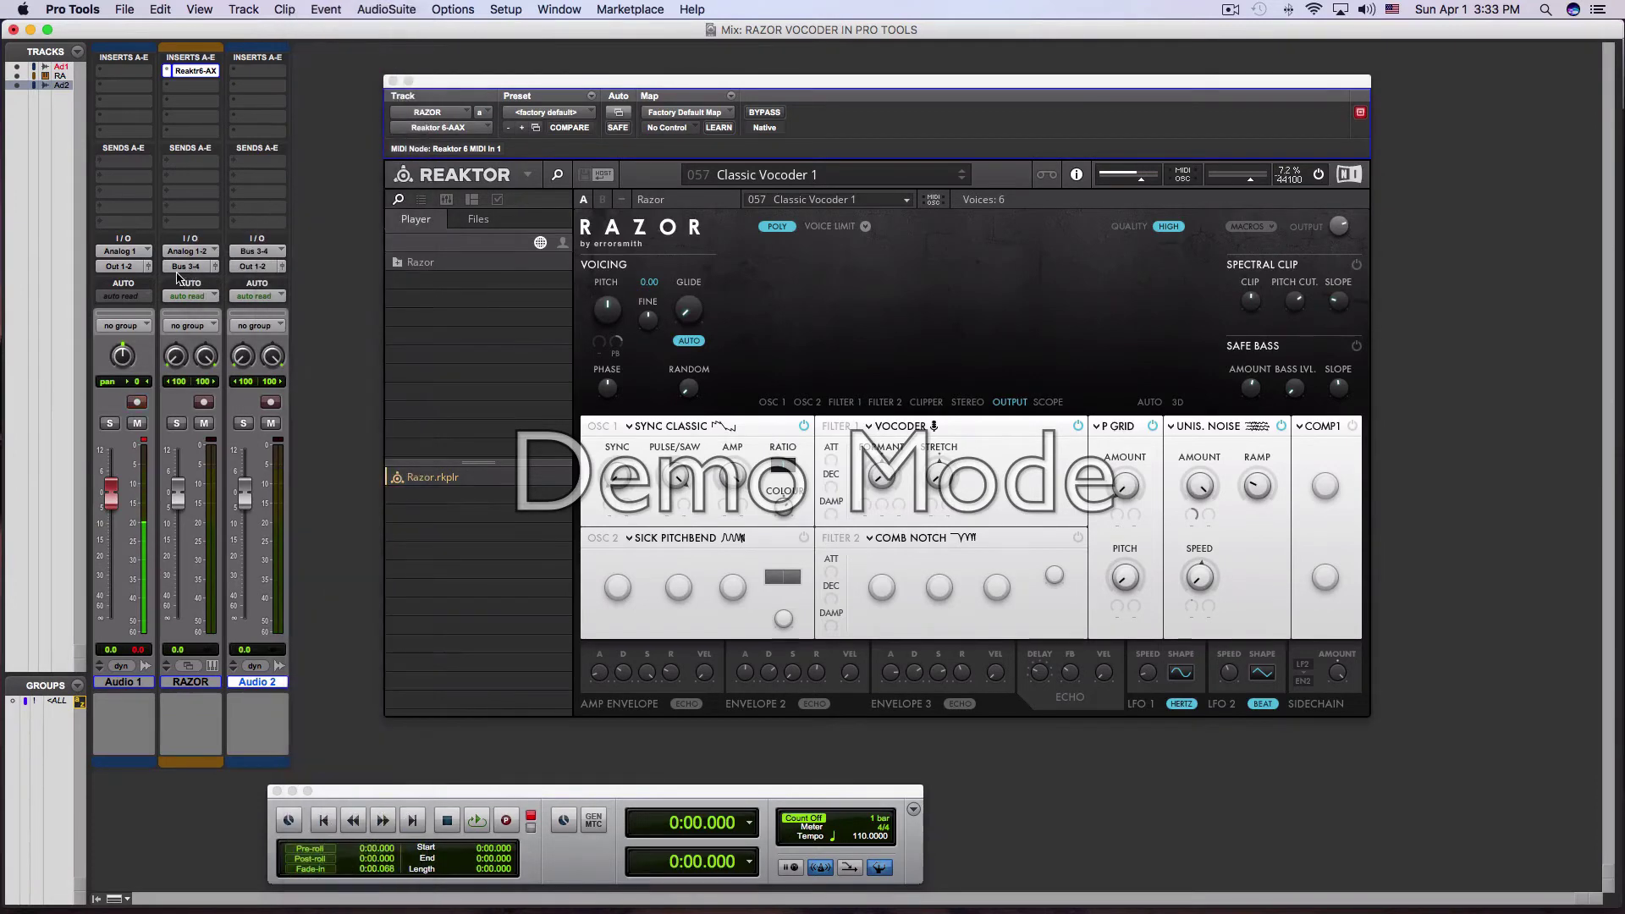
{"action": "left_click", "coordinate": [269, 252]}
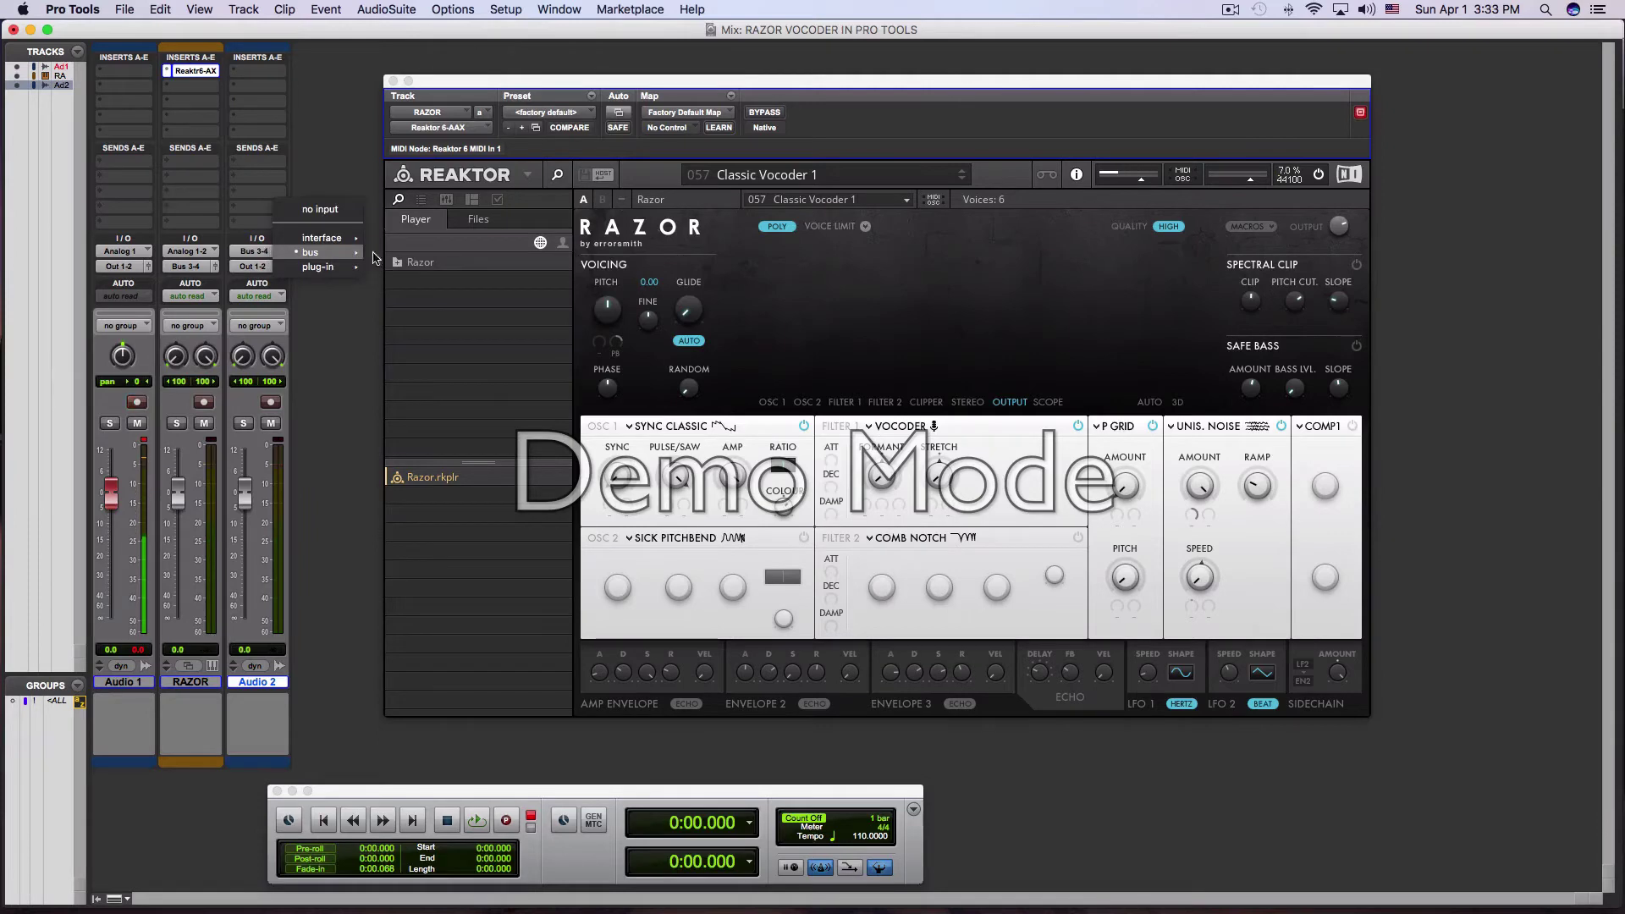
{"action": "mouse_move", "coordinate": [358, 252]}
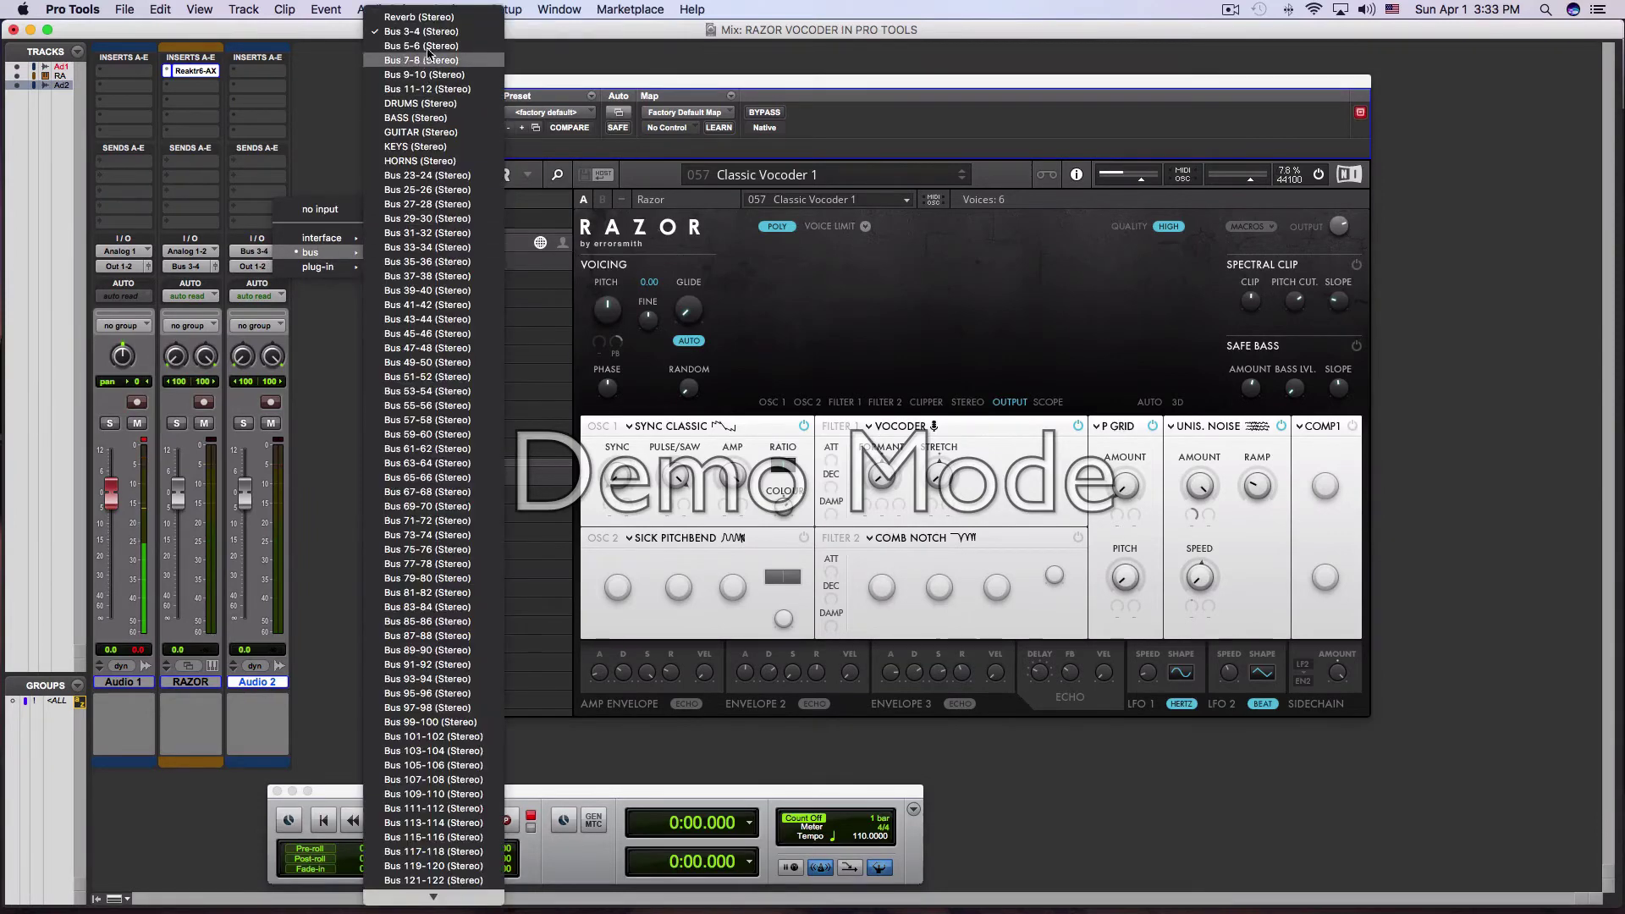
{"action": "left_click", "coordinate": [423, 32]}
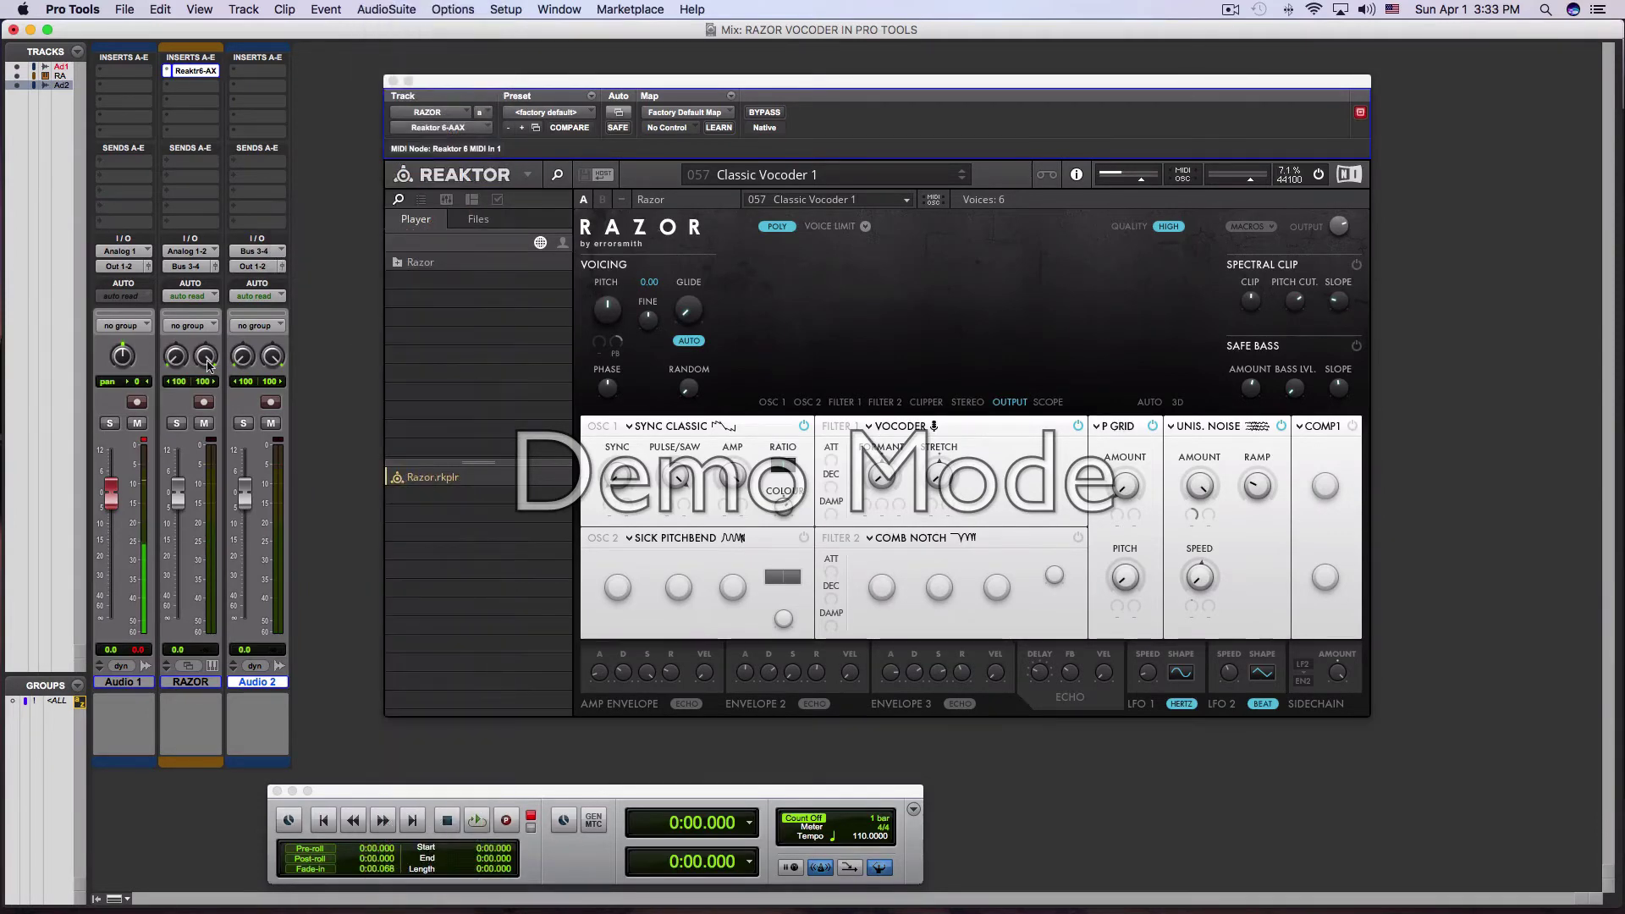
Step: Rename Audio 2 to VOC AUDIO and record-arm both the RAZOR and VOC AUDIO tracks
{"action": "double_click", "coordinate": [263, 683]}
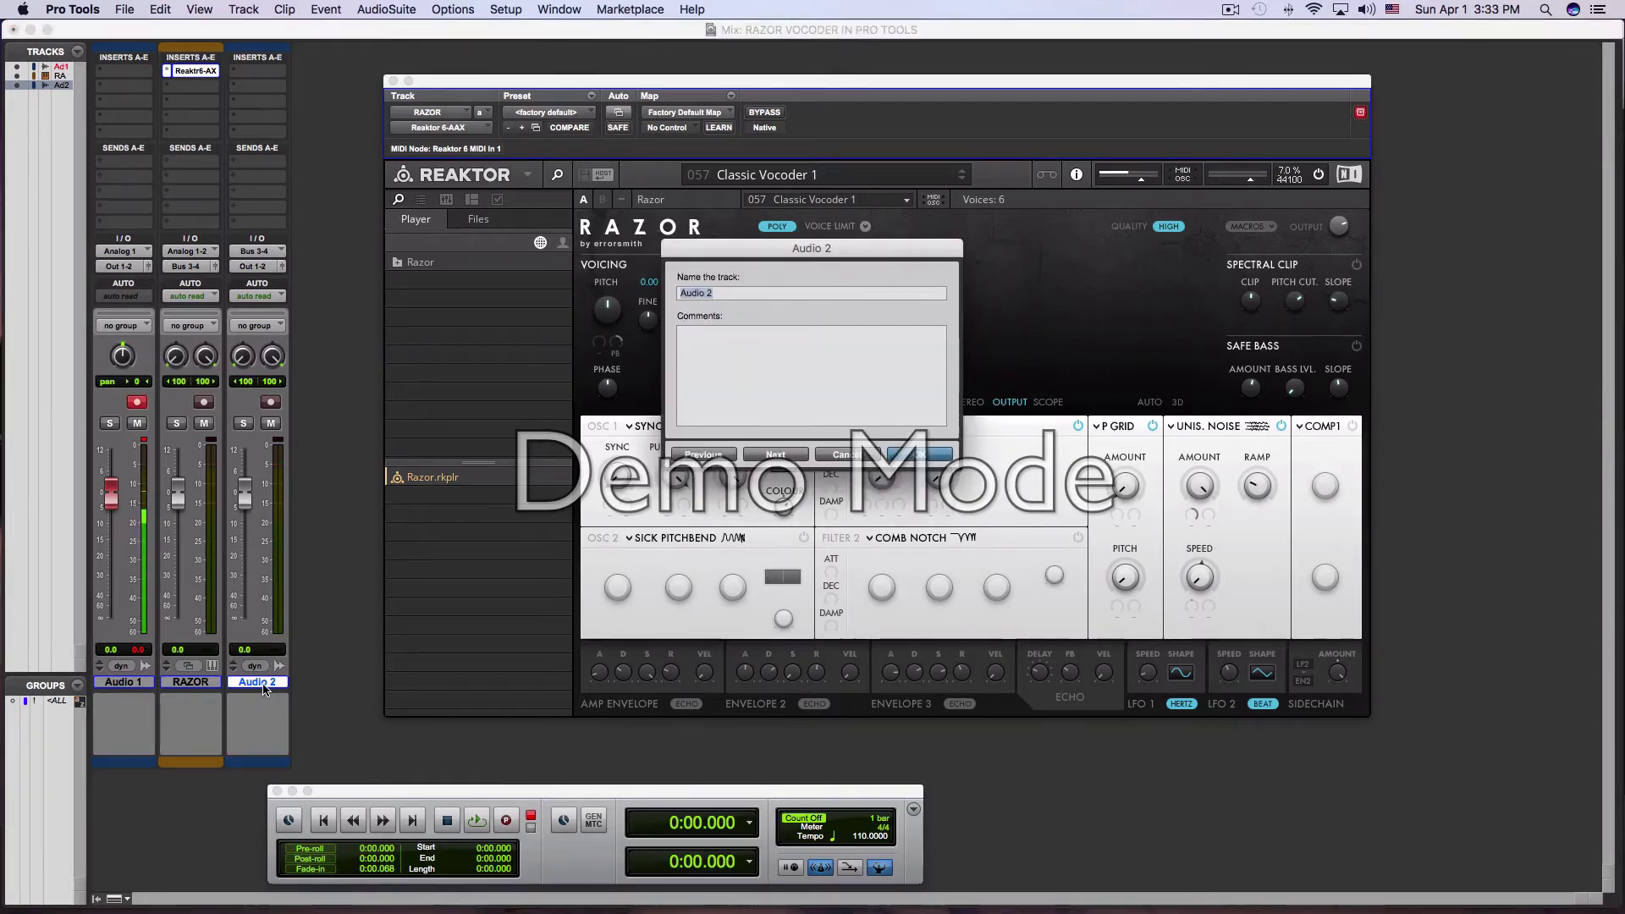
{"action": "type", "text": "VOC AUDIO"}
{"action": "key", "text": "Return"}
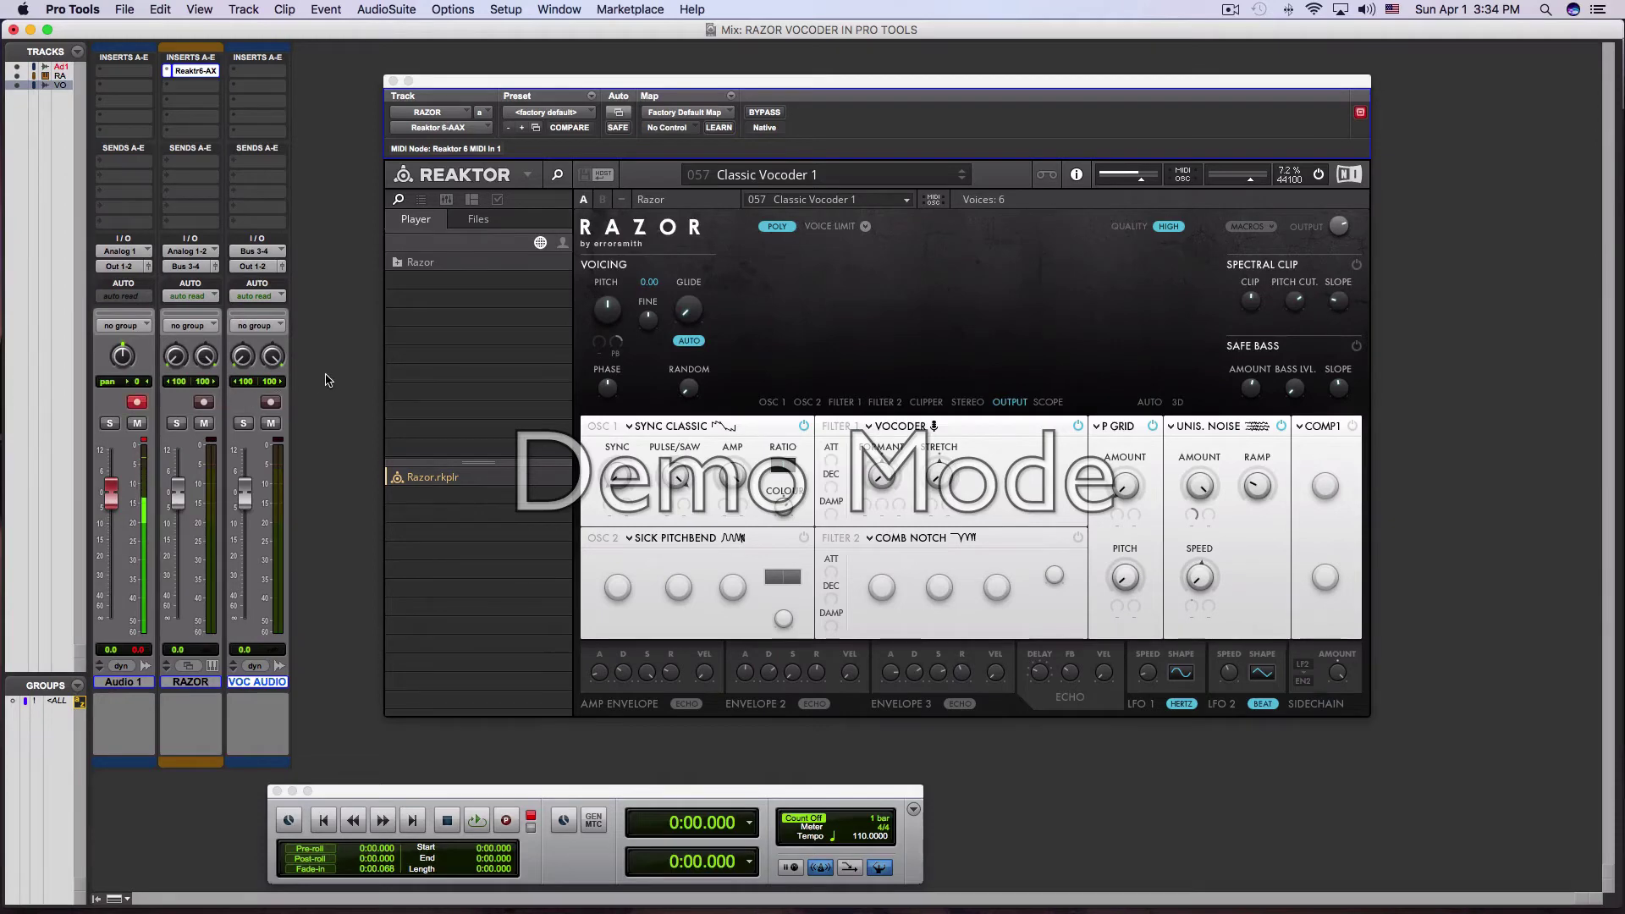
{"action": "left_click", "coordinate": [204, 403]}
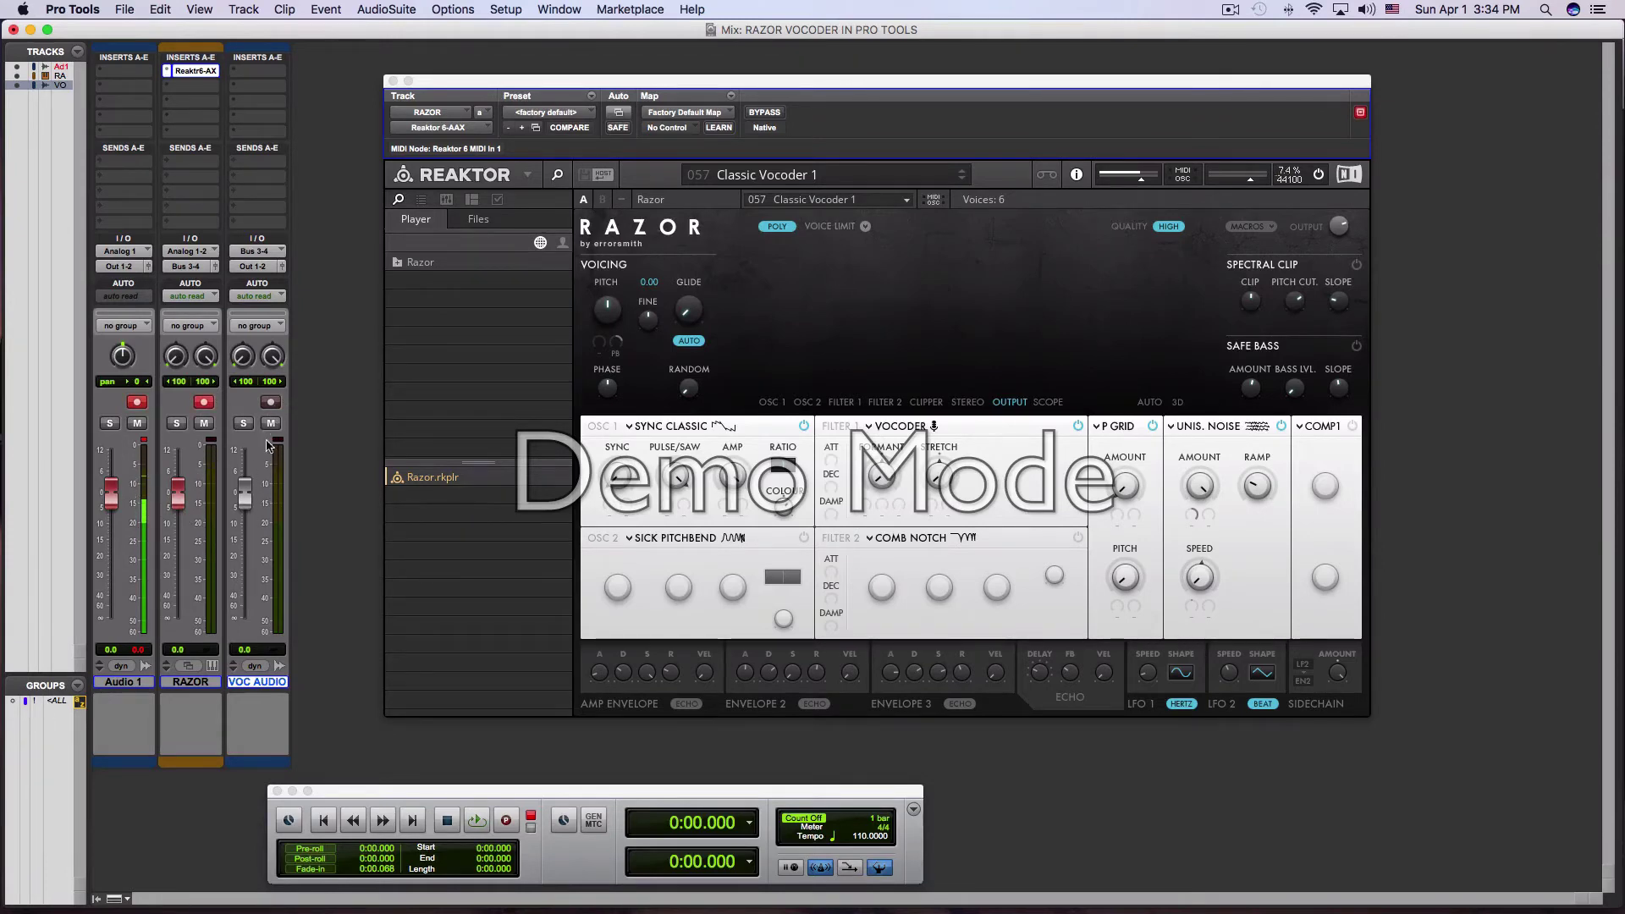
{"action": "left_click", "coordinate": [270, 404]}
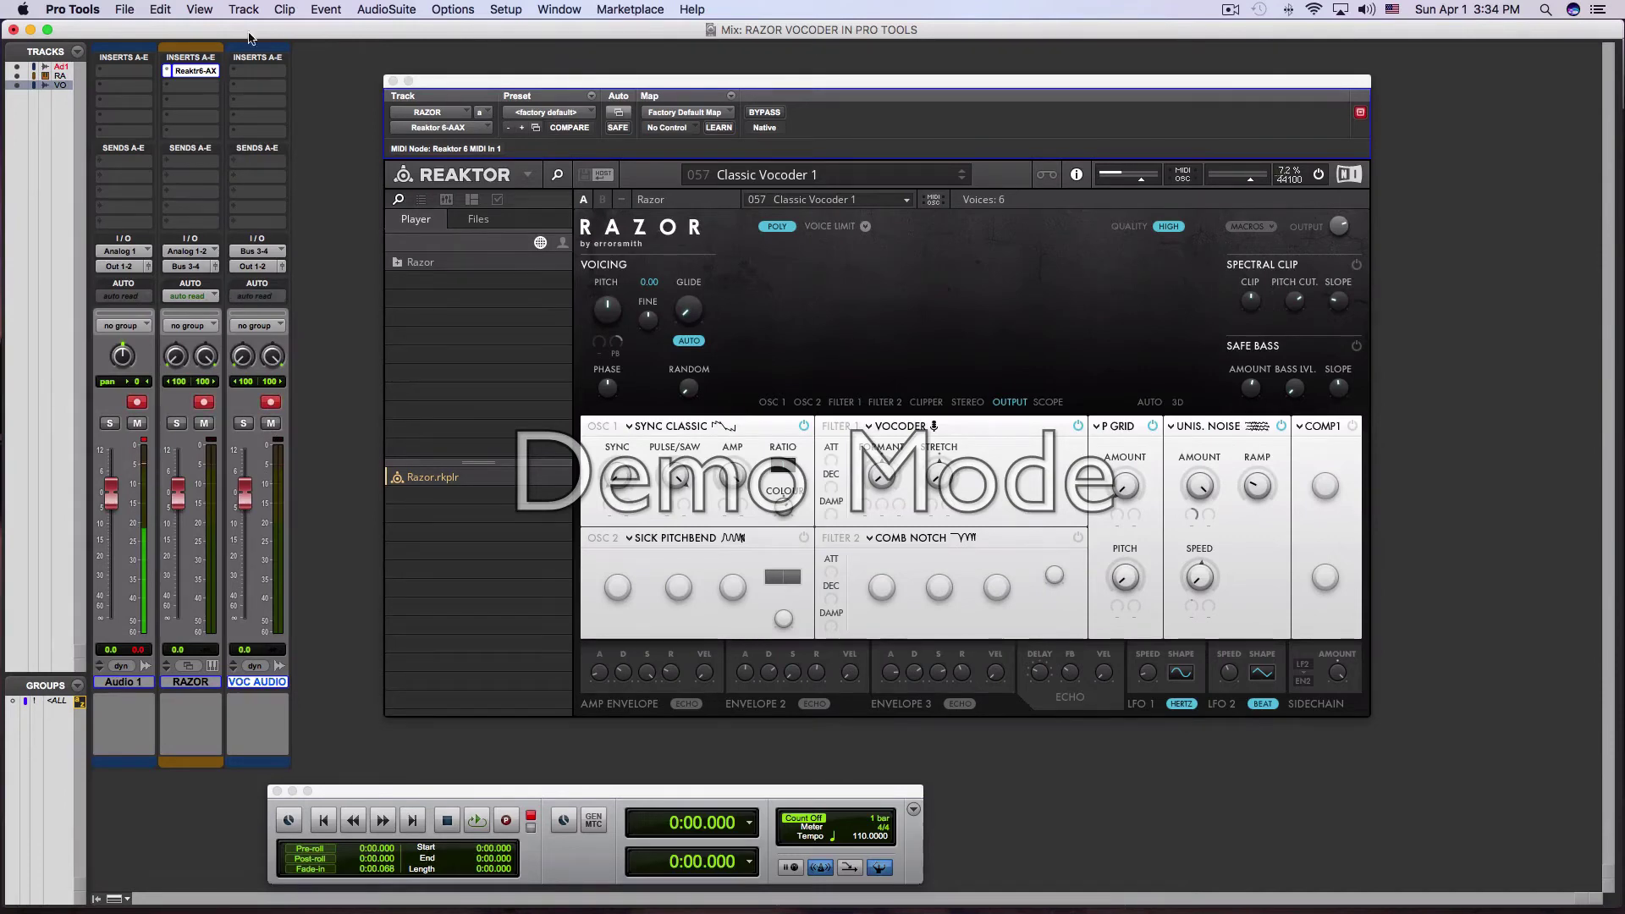
Step: Create a click track and confirm the constant 110 BPM, 4/4 tempo in Tempo Operations
{"action": "left_click", "coordinate": [254, 7]}
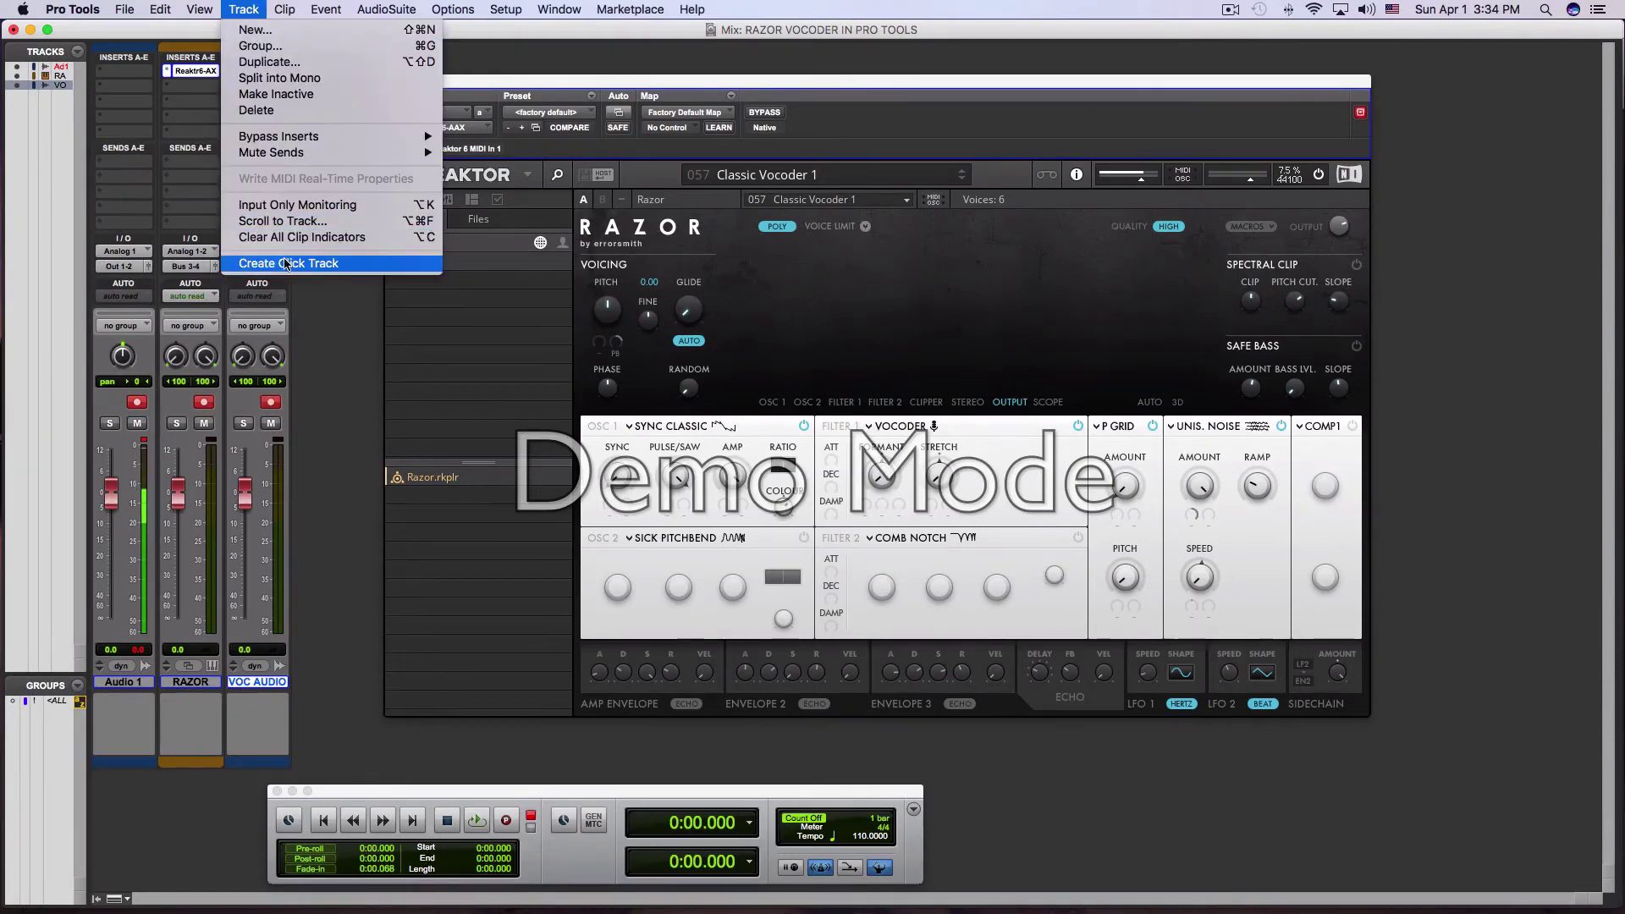
{"action": "left_click", "coordinate": [312, 268]}
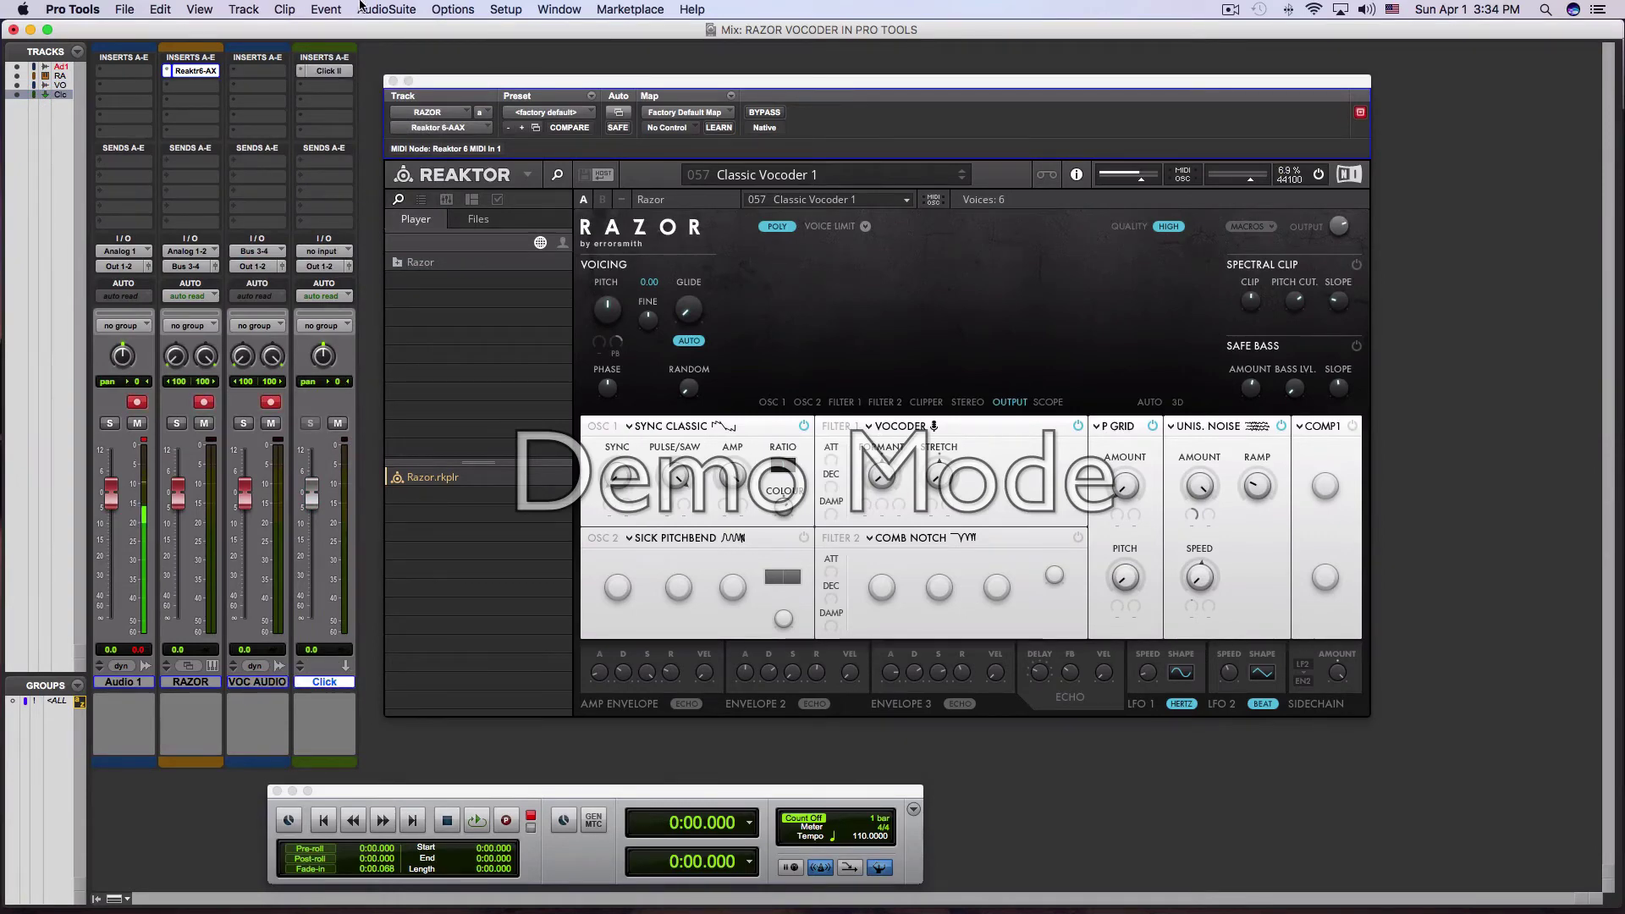
{"action": "left_click", "coordinate": [325, 9]}
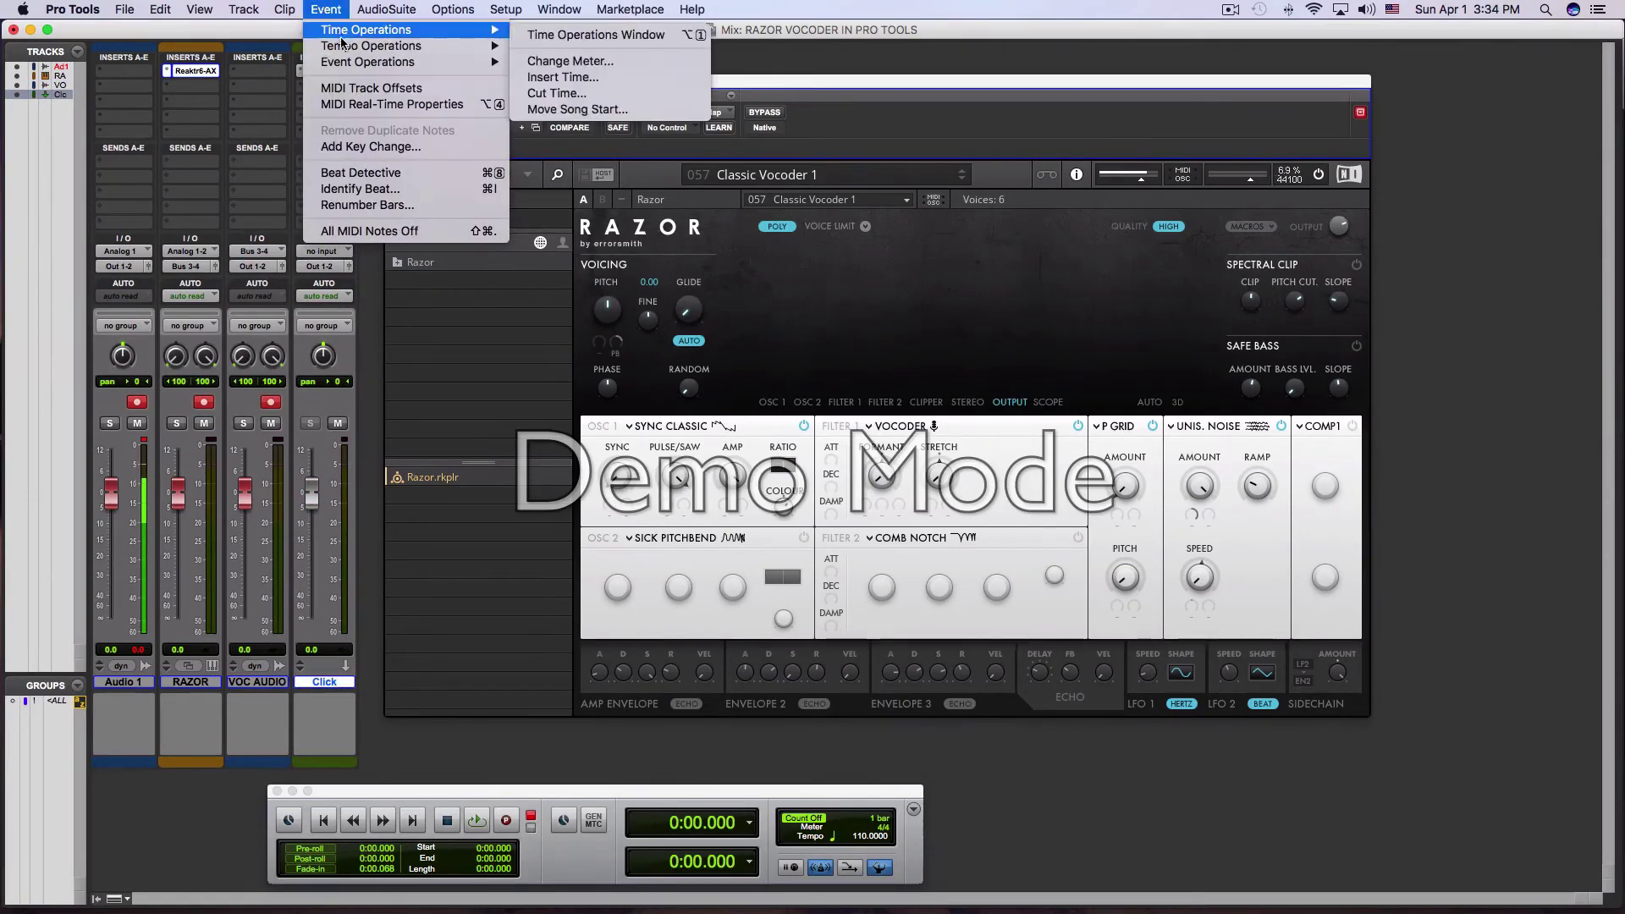
{"action": "mouse_move", "coordinate": [341, 44]}
{"action": "left_click", "coordinate": [787, 47]}
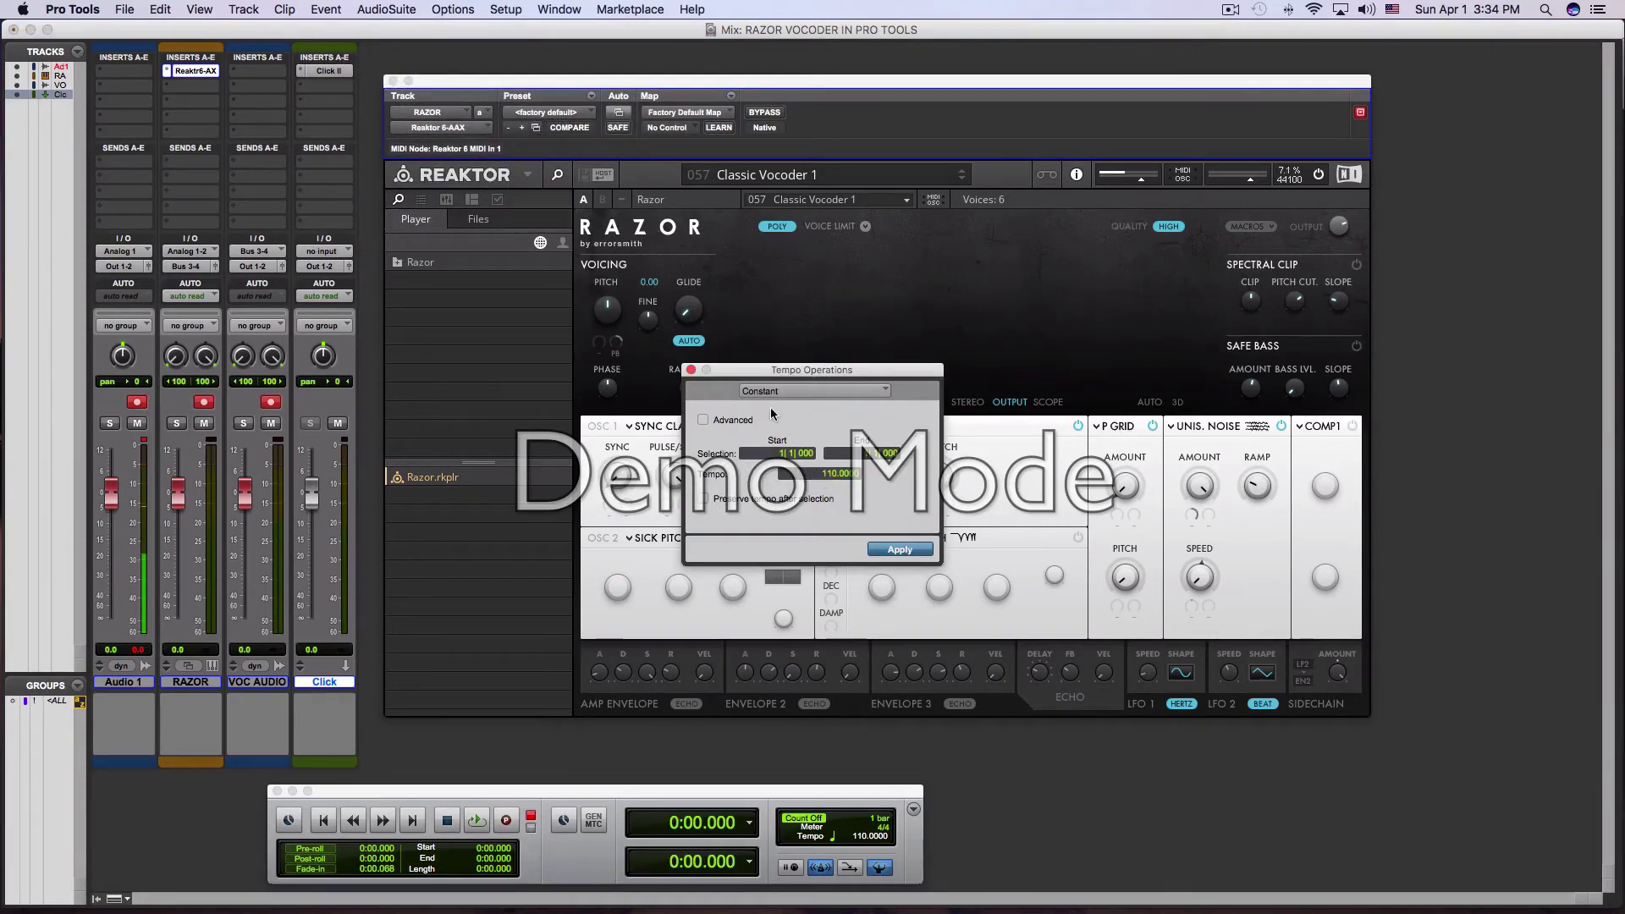
{"action": "left_click", "coordinate": [692, 370]}
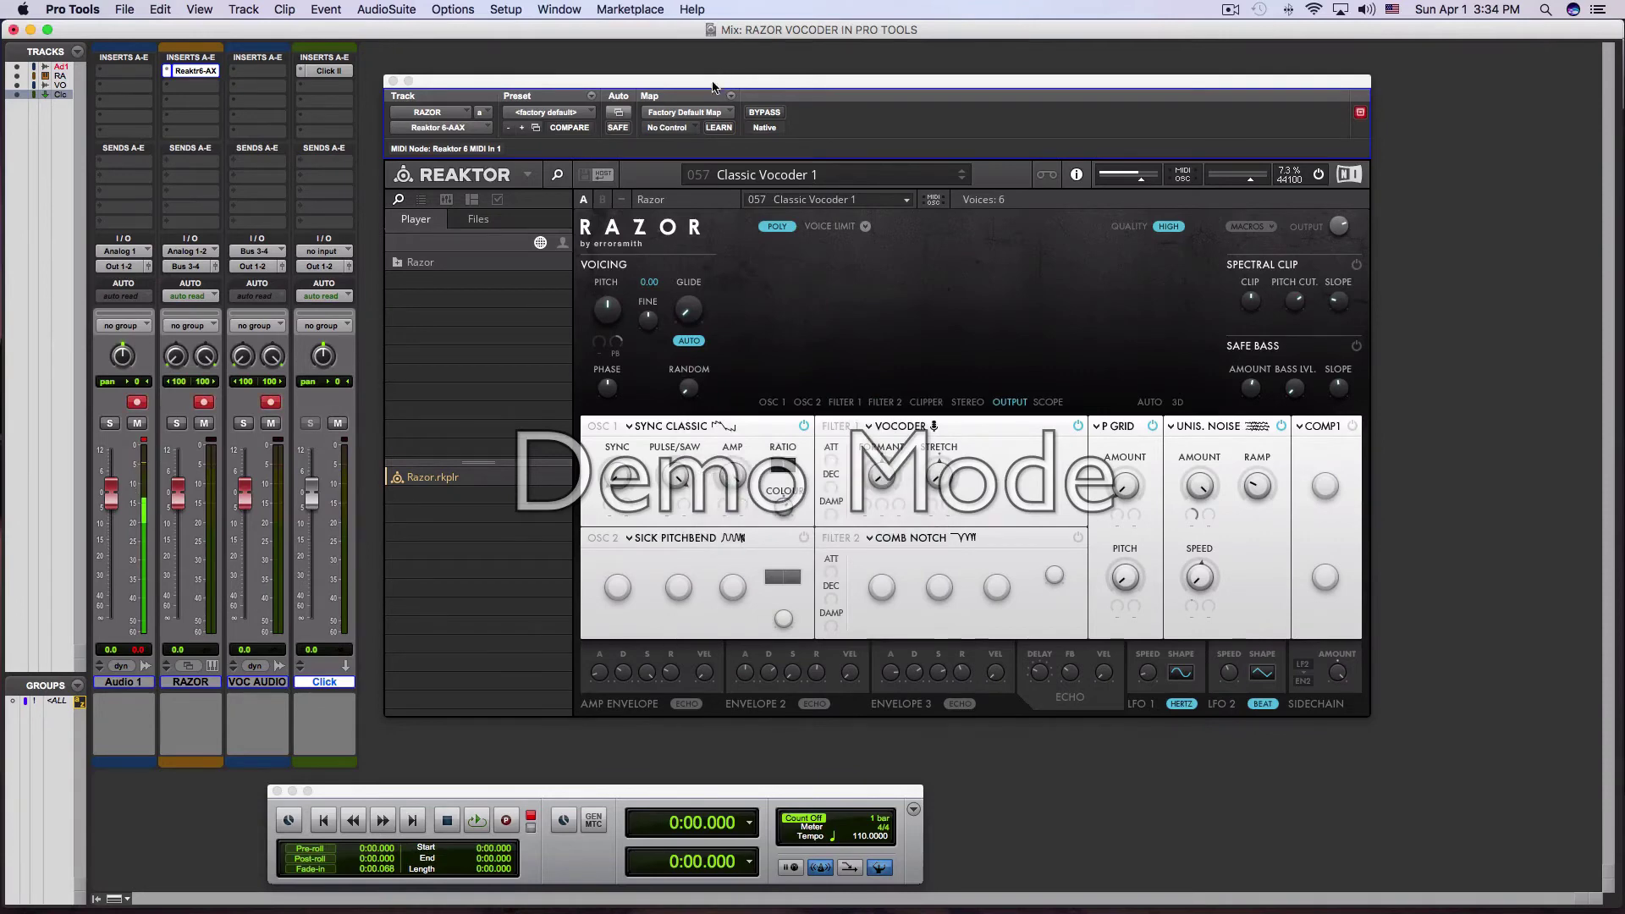
{"action": "left_click_drag", "start_coordinate": [714, 80], "coordinate": [743, 73]}
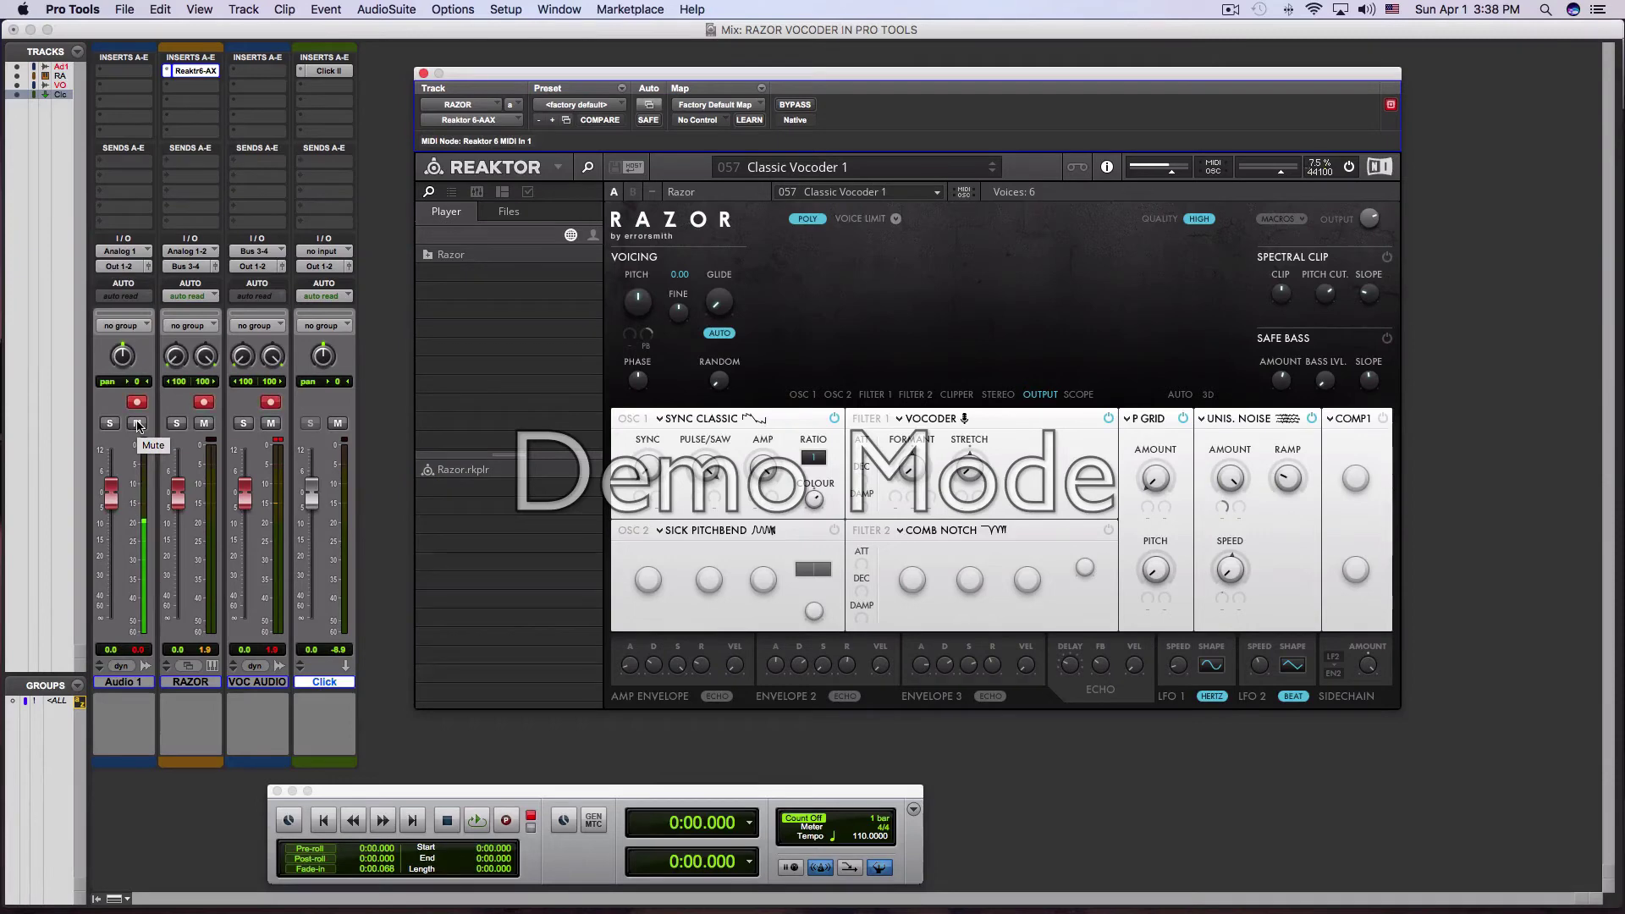
Step: With Audio 1 muted, record a roughly 44-second take from the Edit window
{"action": "left_click", "coordinate": [138, 423]}
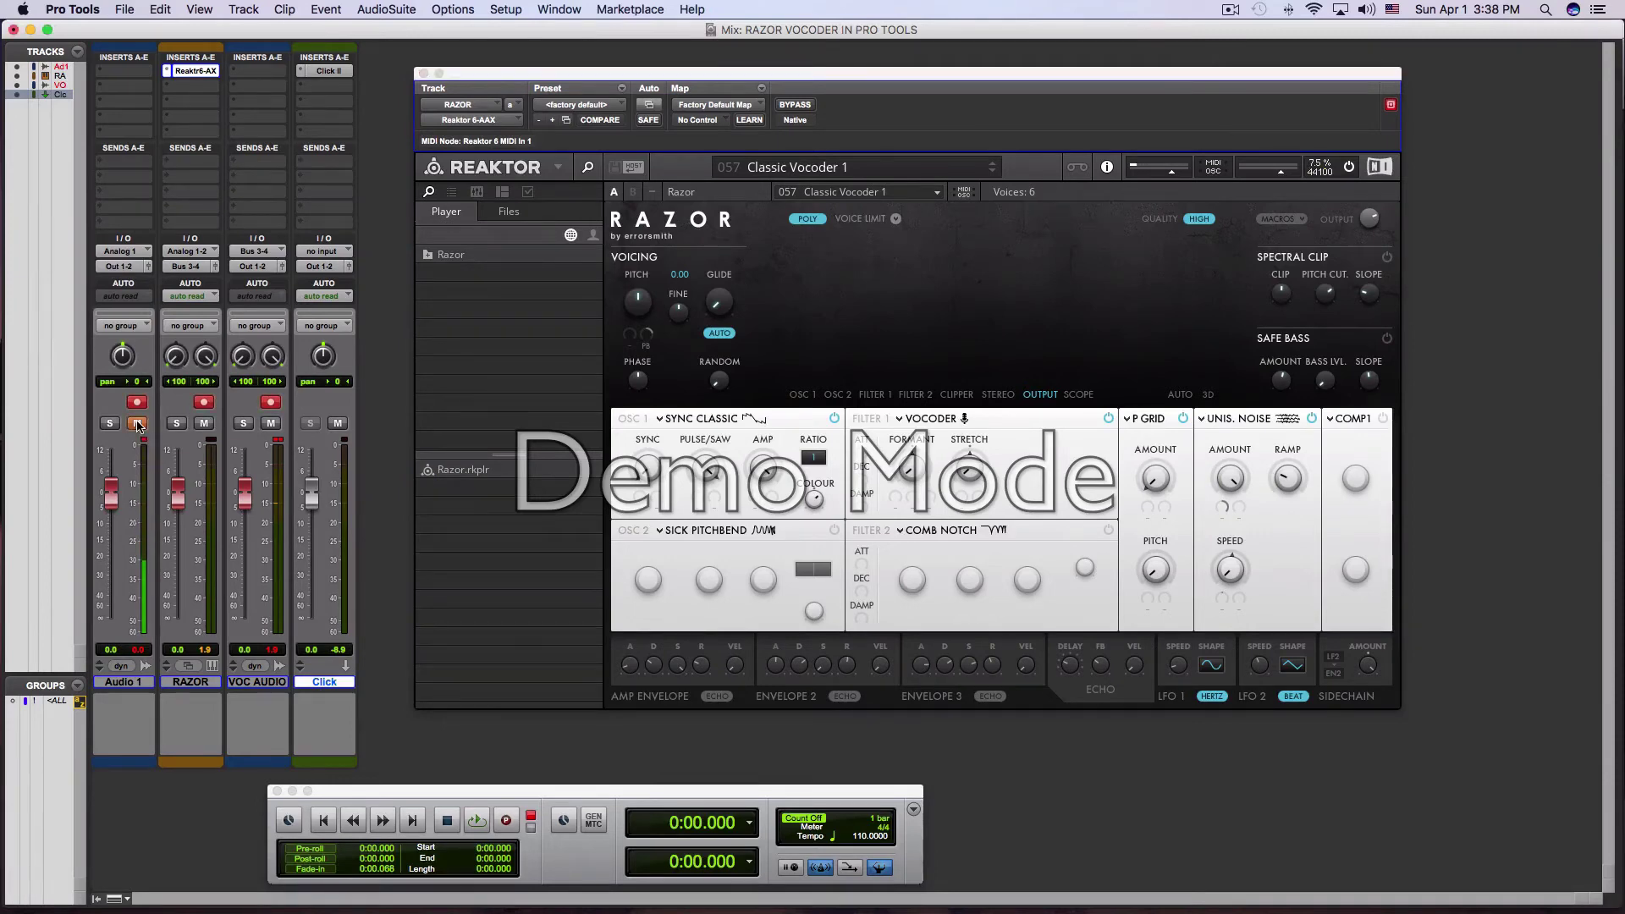
{"action": "left_click", "coordinate": [424, 74]}
{"action": "key", "text": "super+equal"}
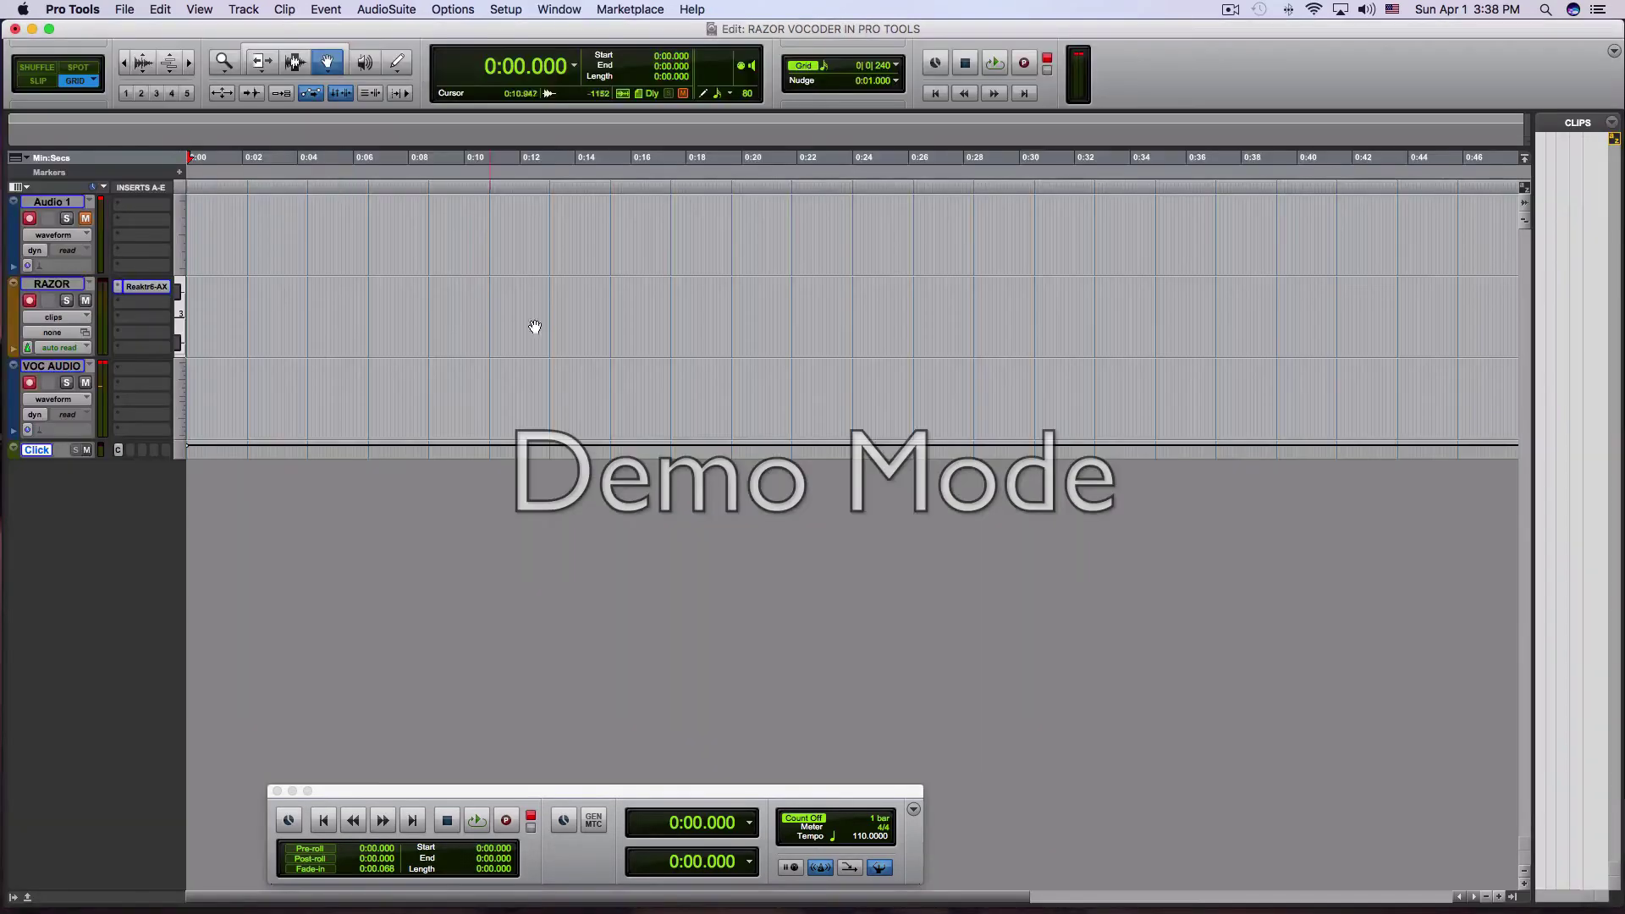
{"action": "left_click", "coordinate": [507, 829]}
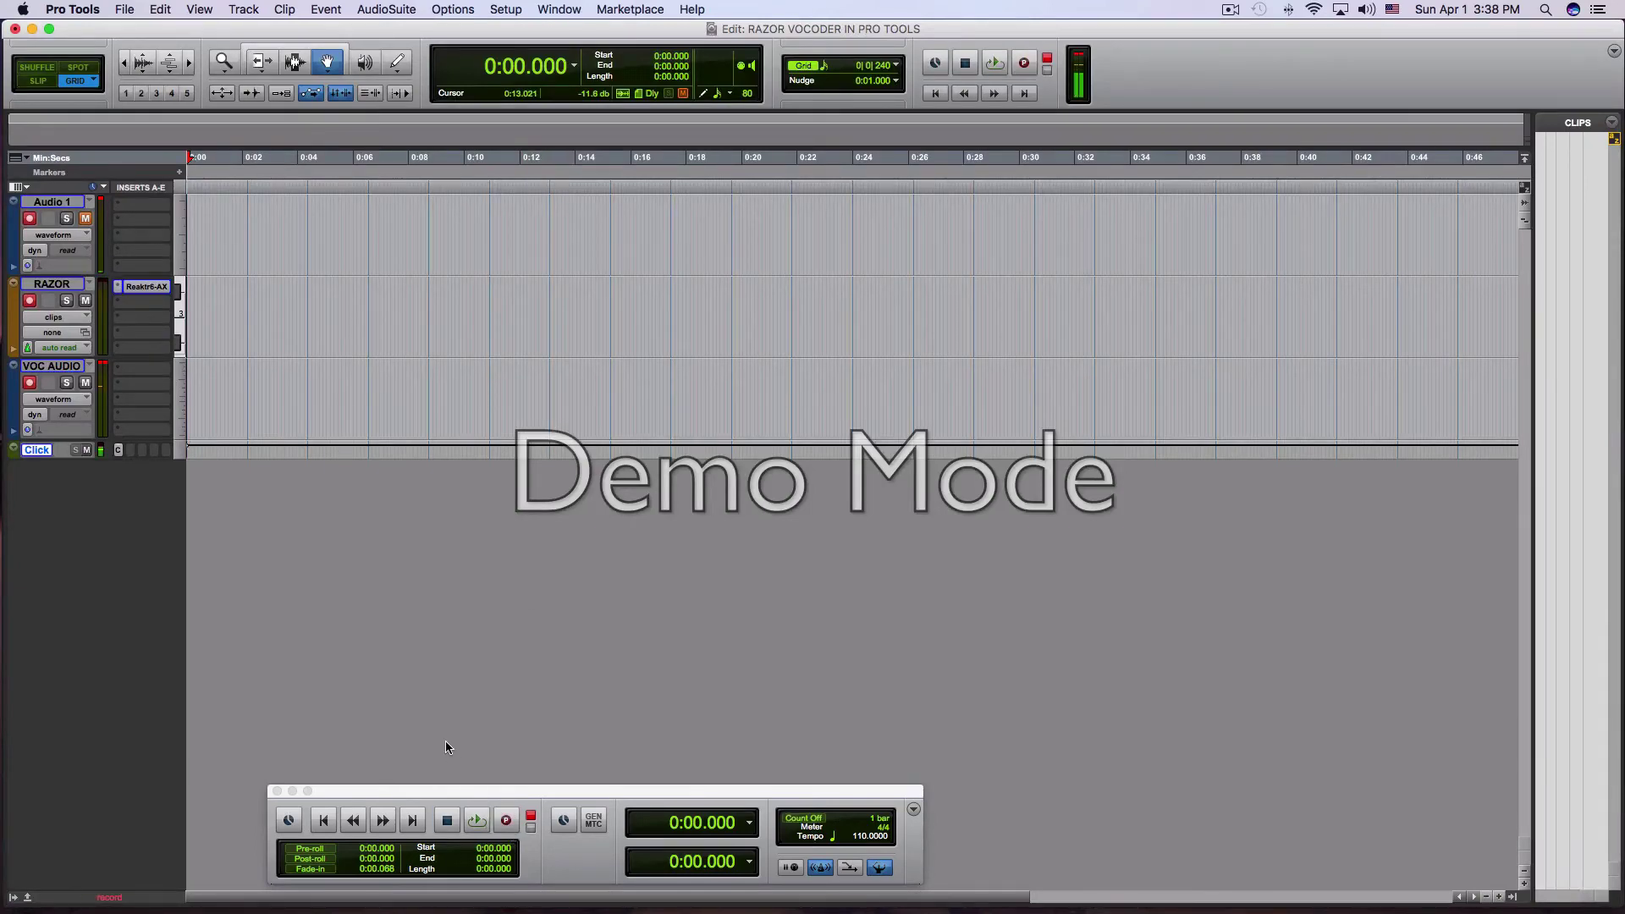
{"action": "key", "text": "space"}
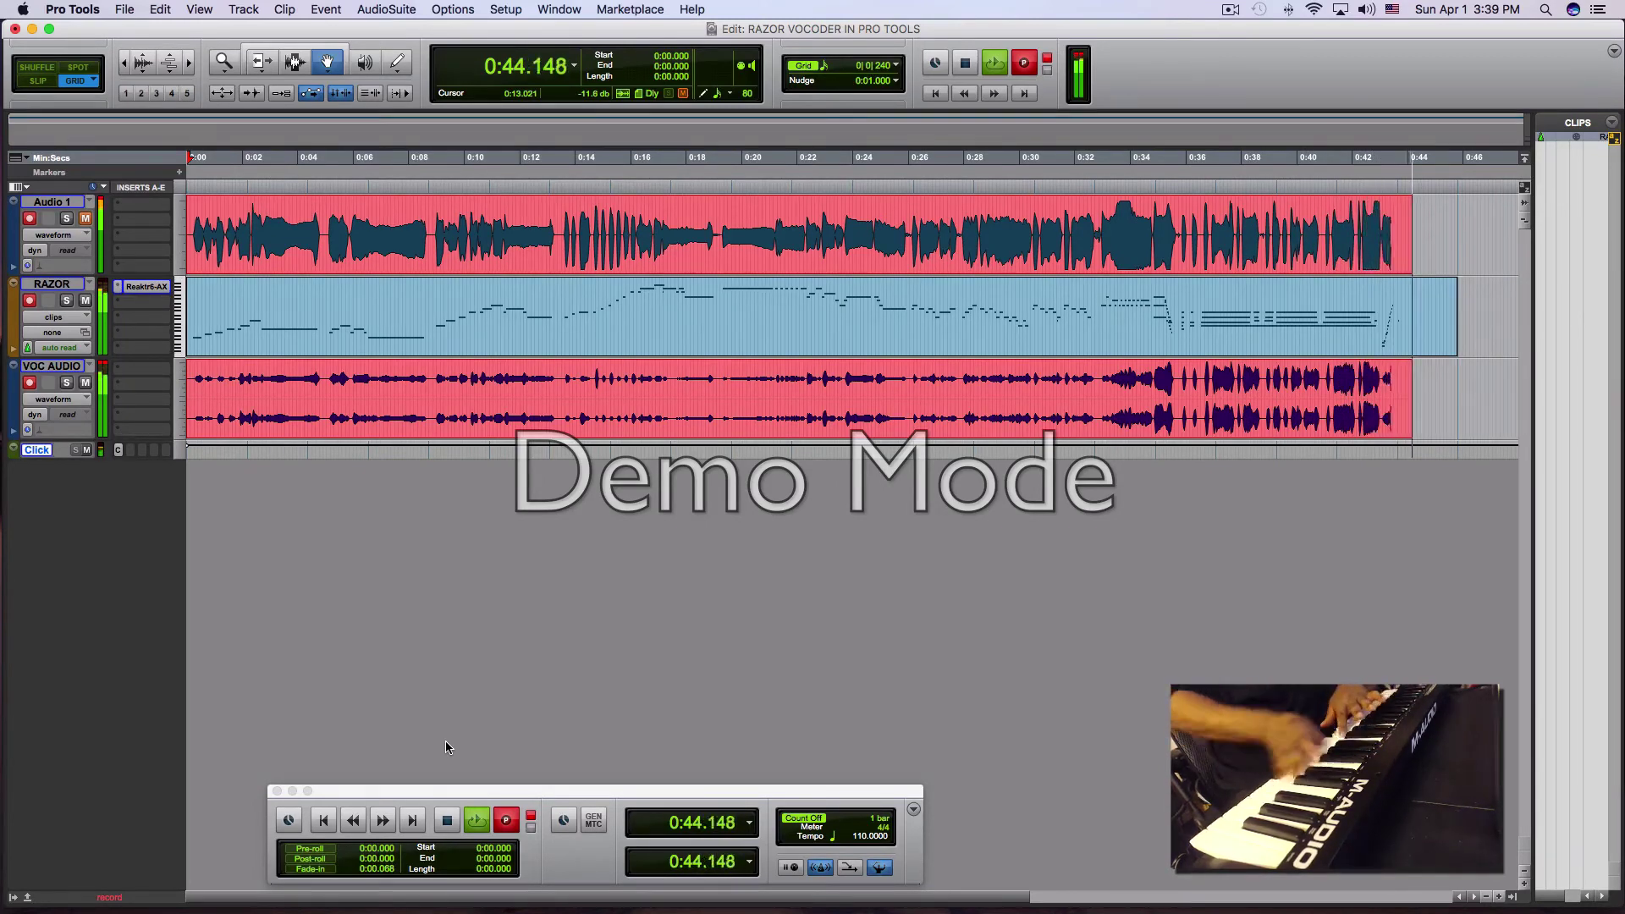
{"action": "key", "text": "space"}
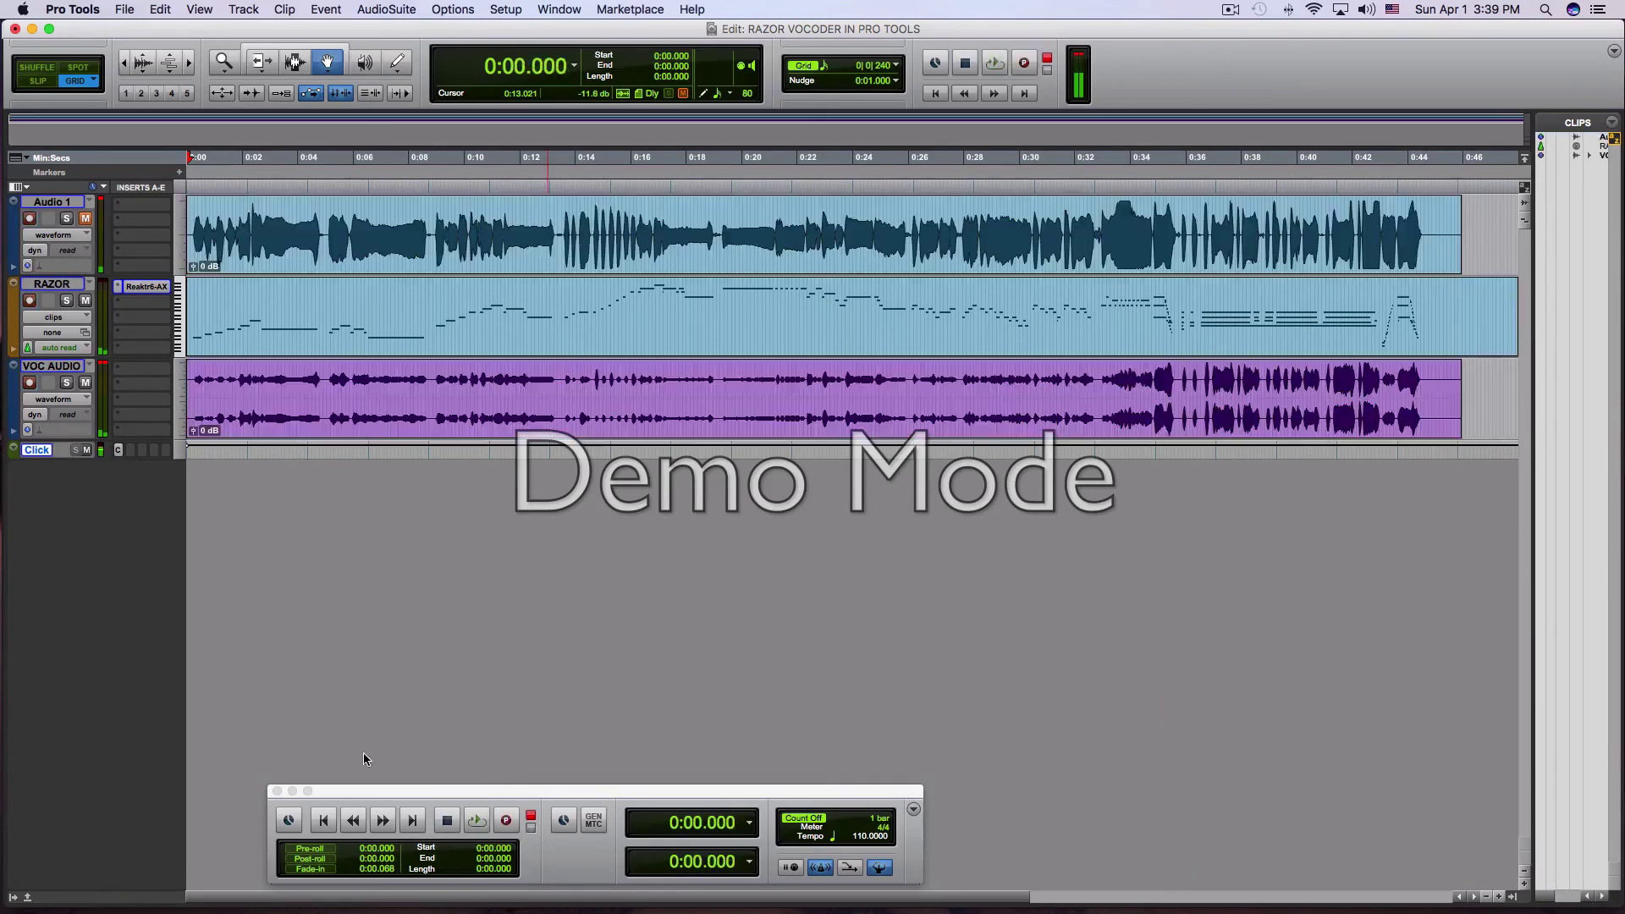
Step: Zoom in on the take's start, mute Audio 1, and play back the vocoded recording
{"action": "left_click", "coordinate": [188, 66]}
{"action": "left_click", "coordinate": [189, 66]}
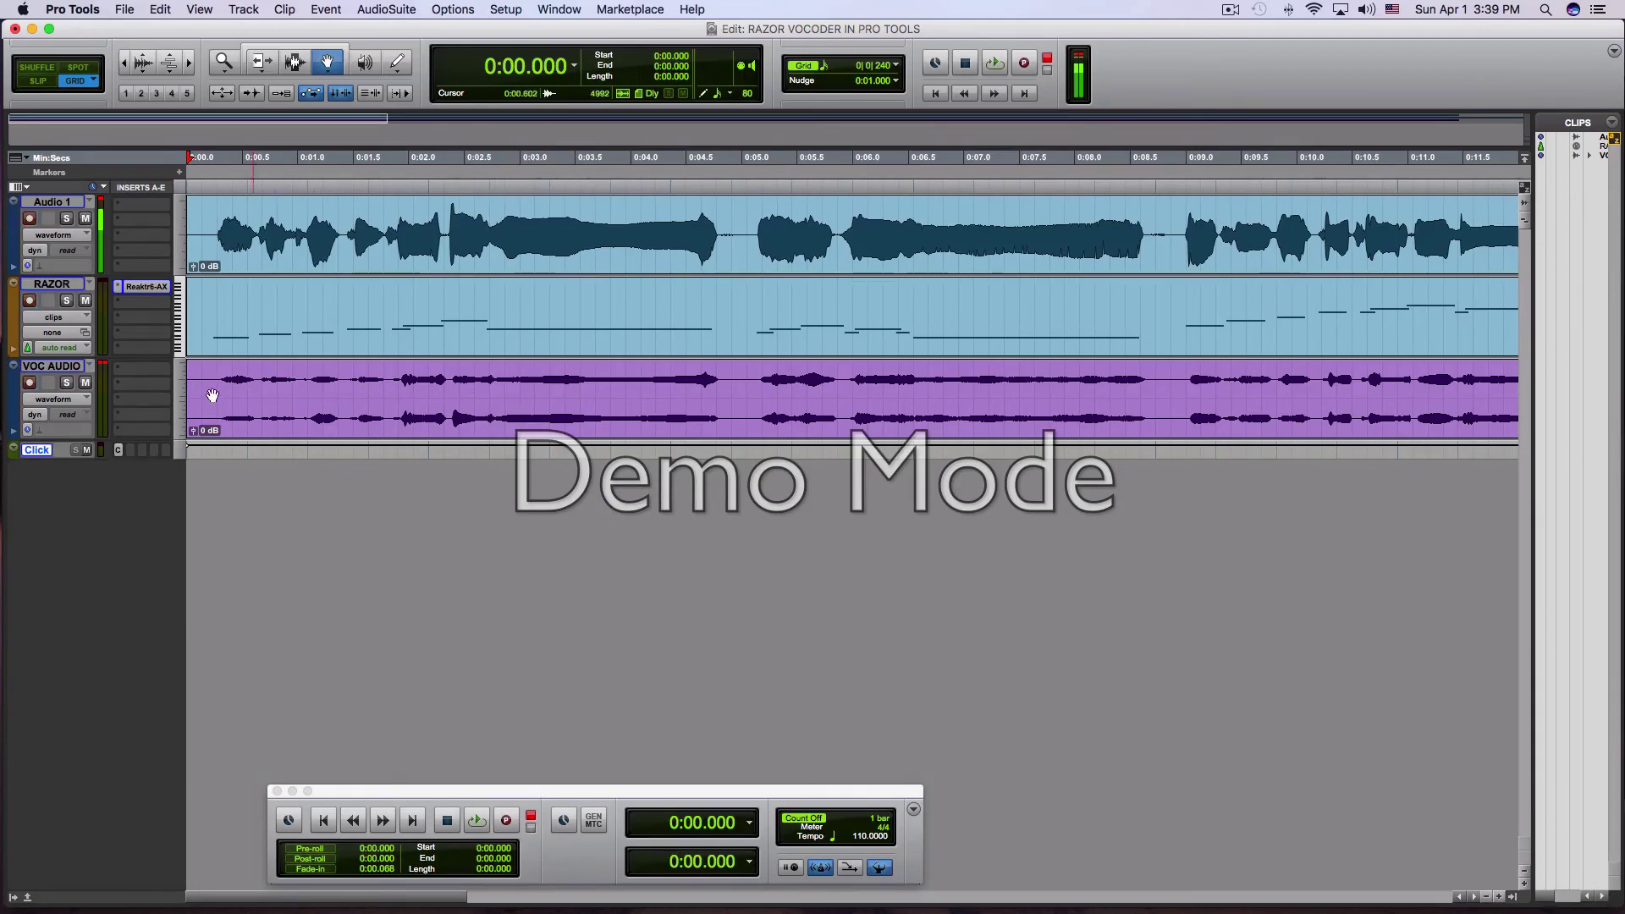
{"action": "left_click", "coordinate": [86, 219]}
{"action": "key", "text": "space"}
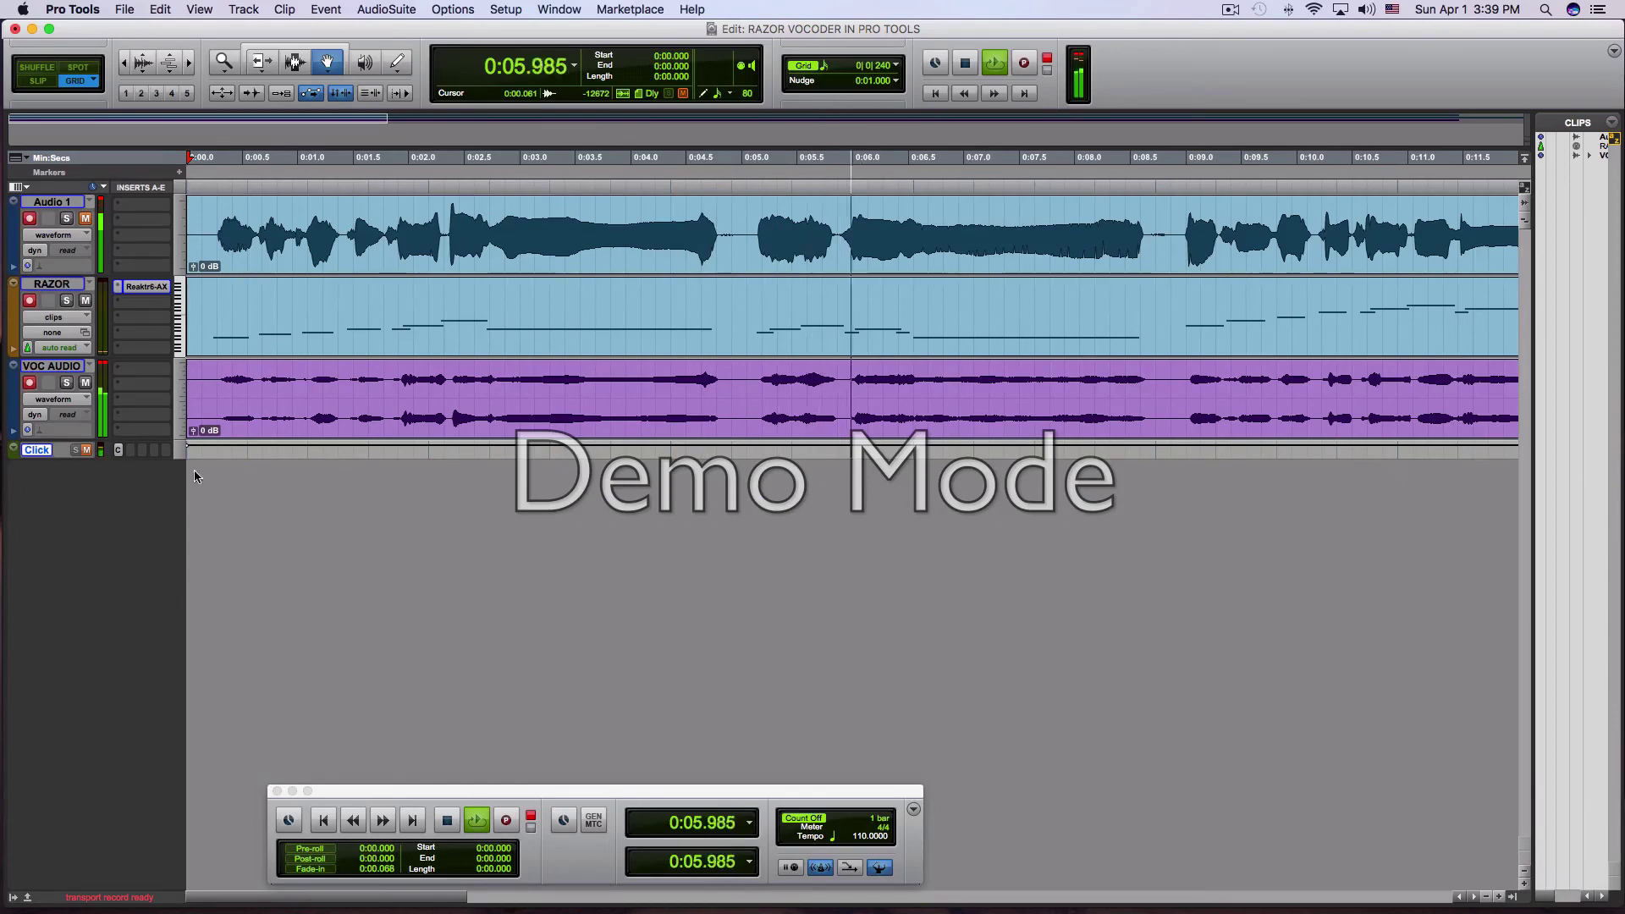
{"action": "double_click", "coordinate": [224, 63]}
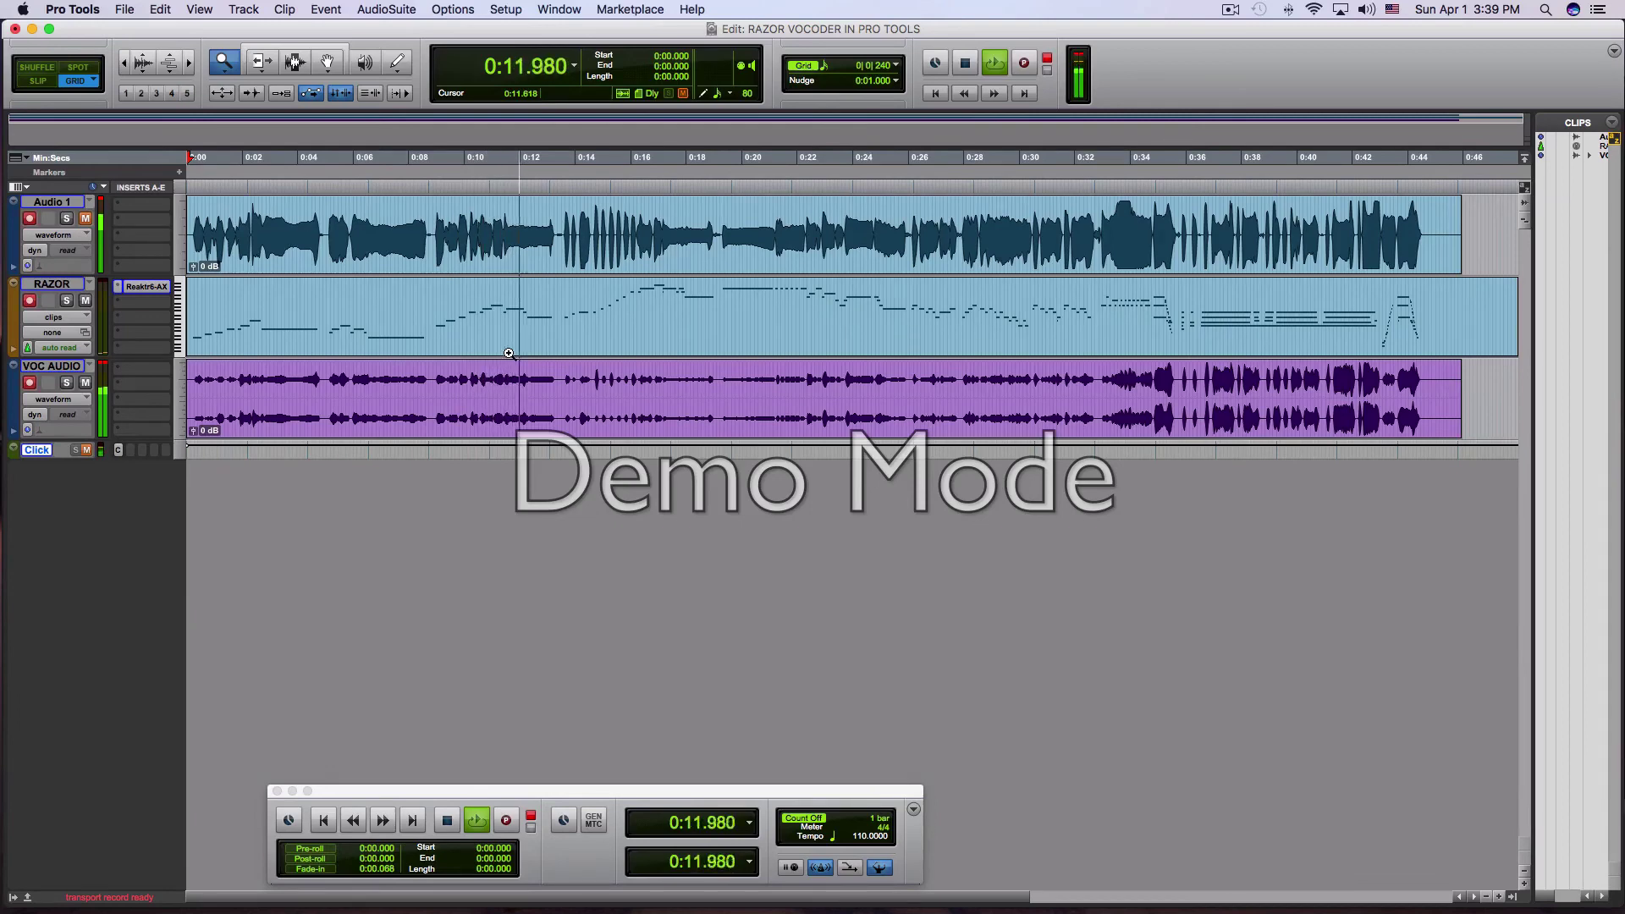
{"action": "key", "text": "space"}
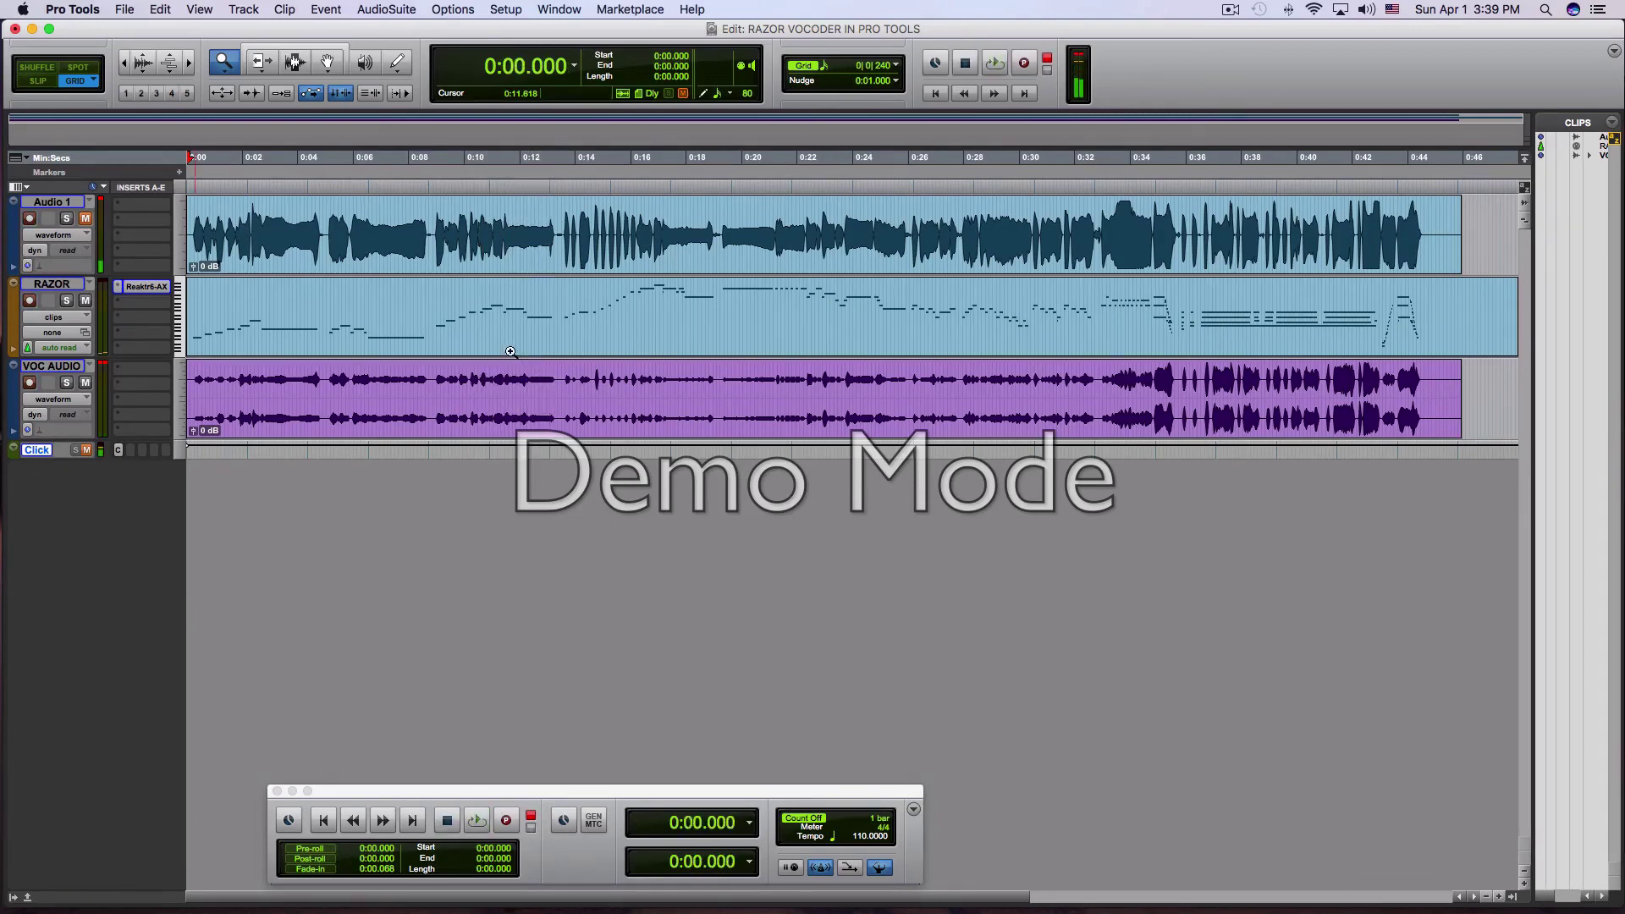
Step: Delete the recorded clip from the VOC AUDIO track using the Grabber tool
{"action": "left_click", "coordinate": [329, 61]}
{"action": "left_click", "coordinate": [461, 381]}
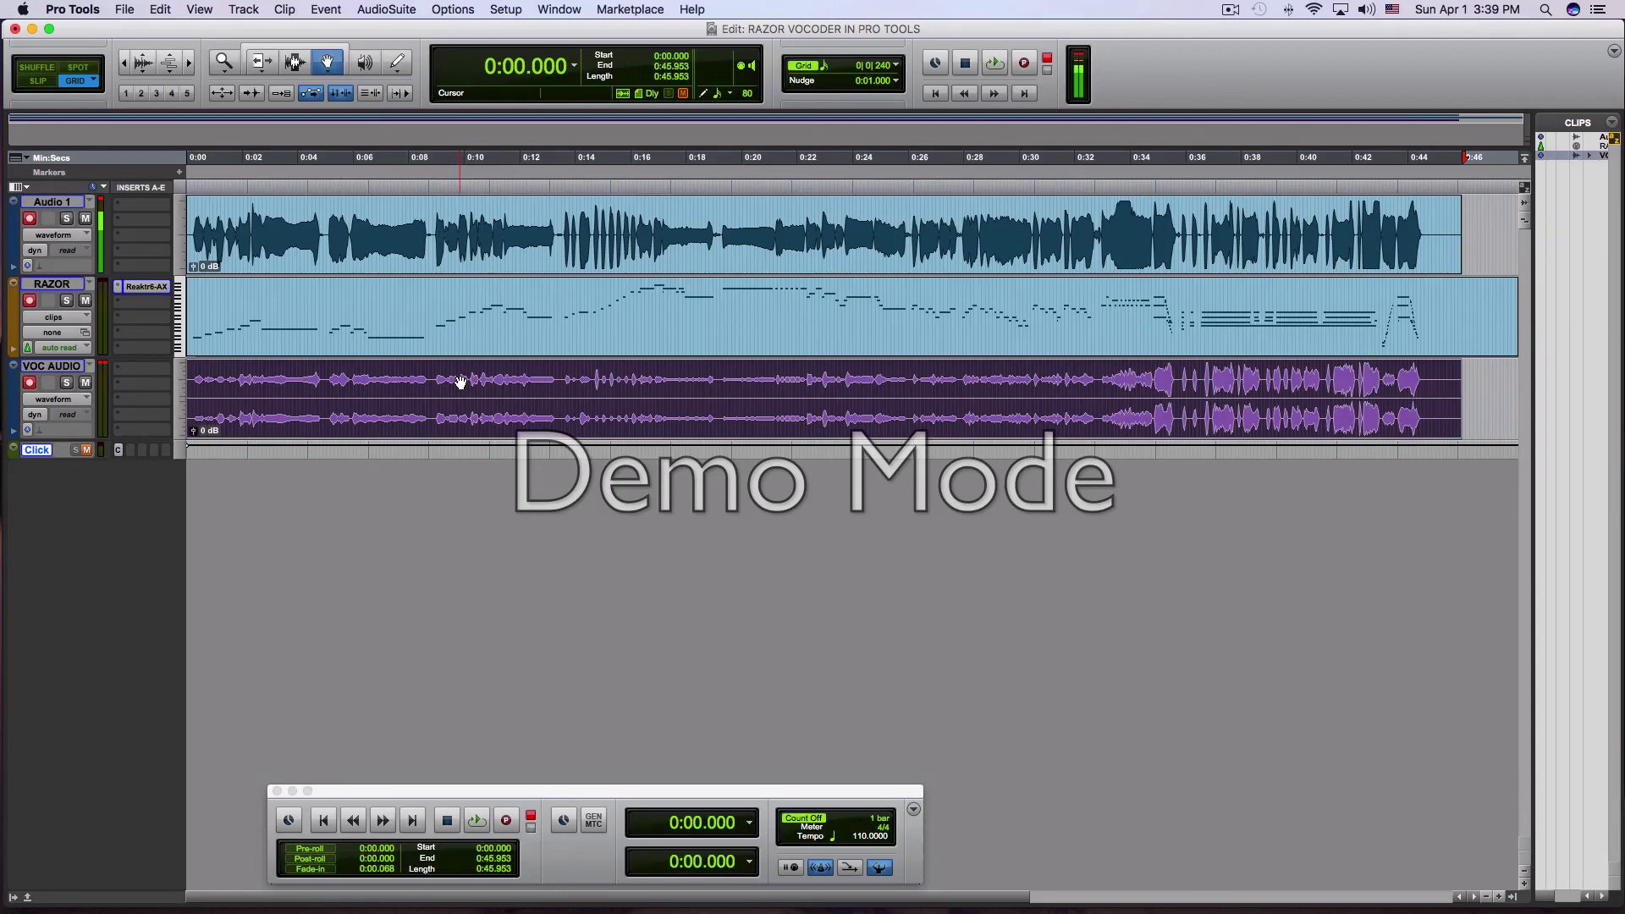
{"action": "key", "text": "Delete"}
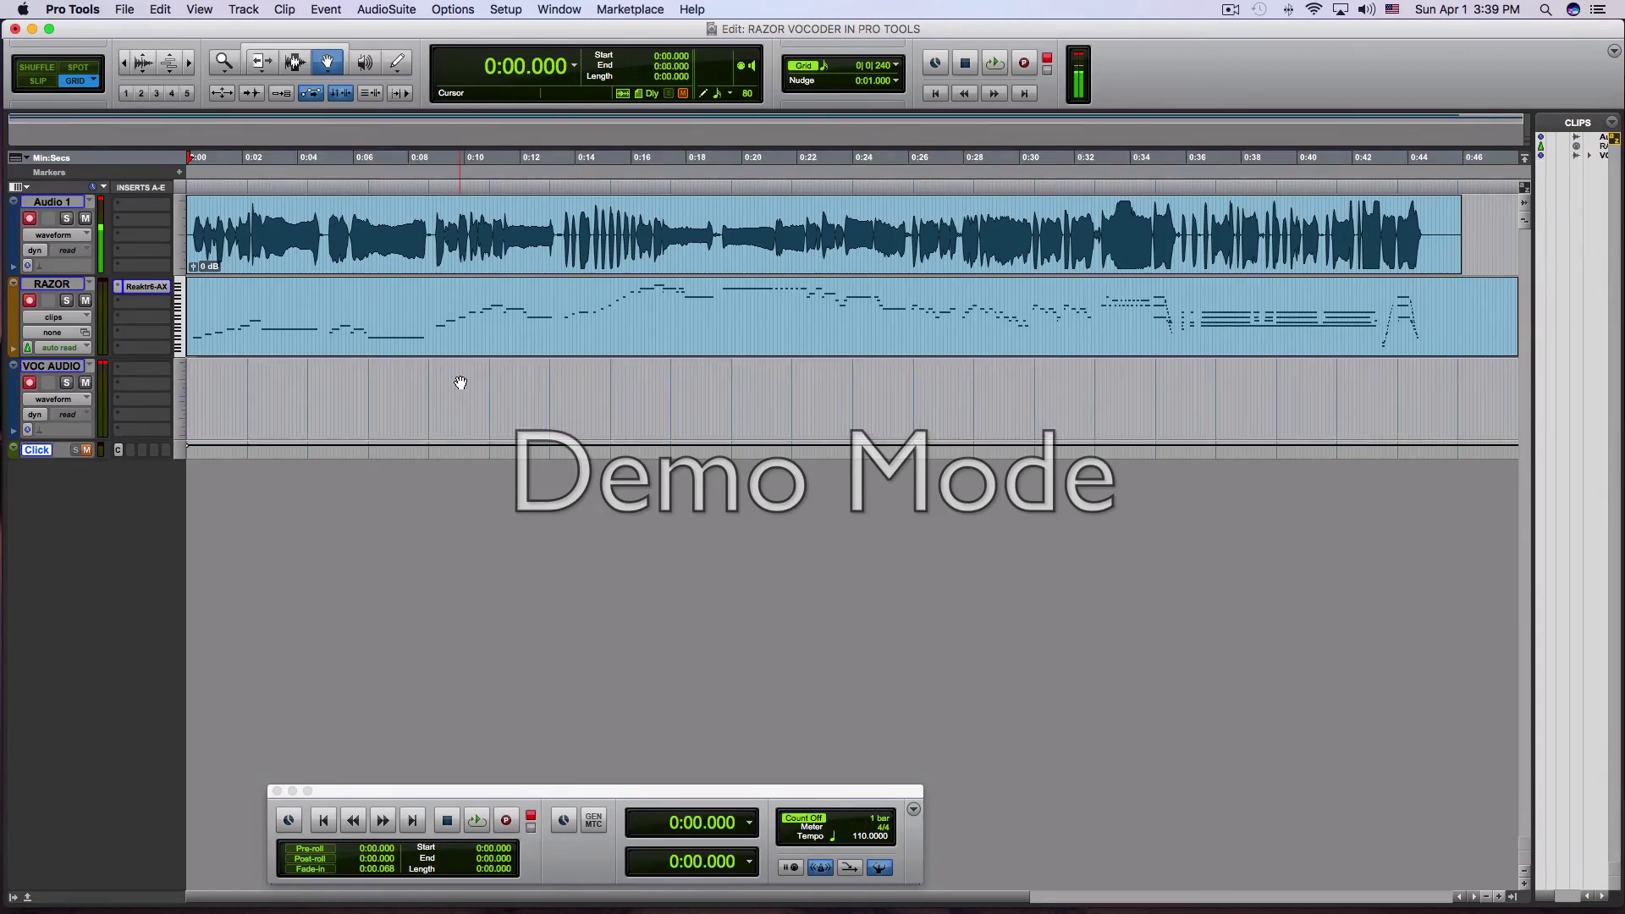
Step: Select the RAZOR MIDI clip and look through the Event menu without choosing a command
{"action": "left_click", "coordinate": [425, 310]}
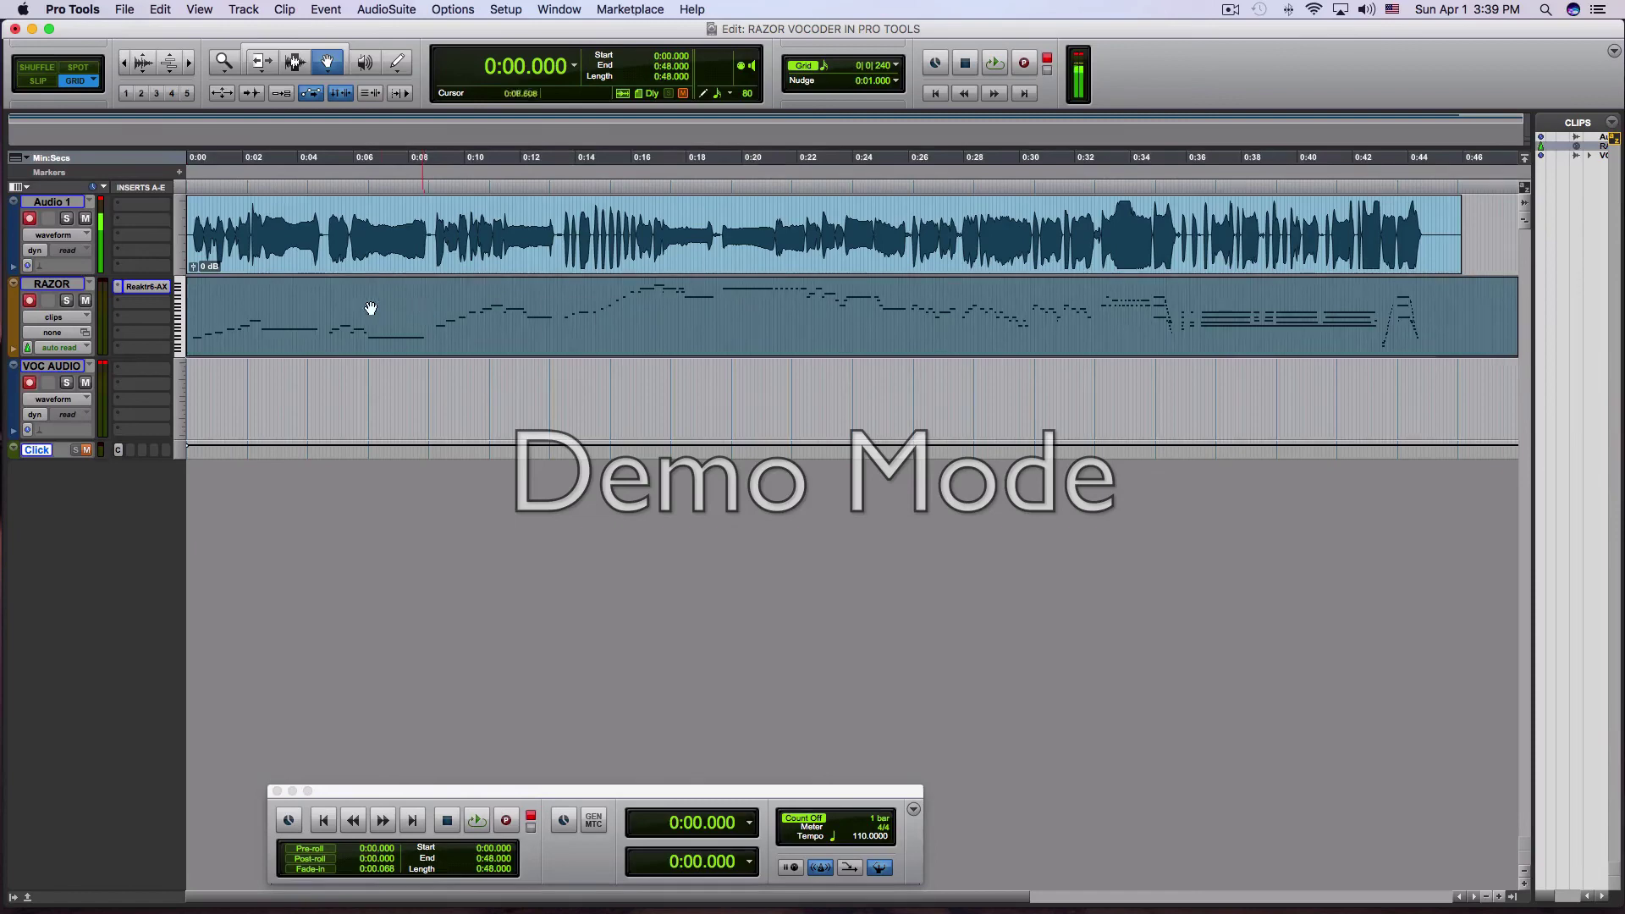
{"action": "left_click", "coordinate": [341, 9]}
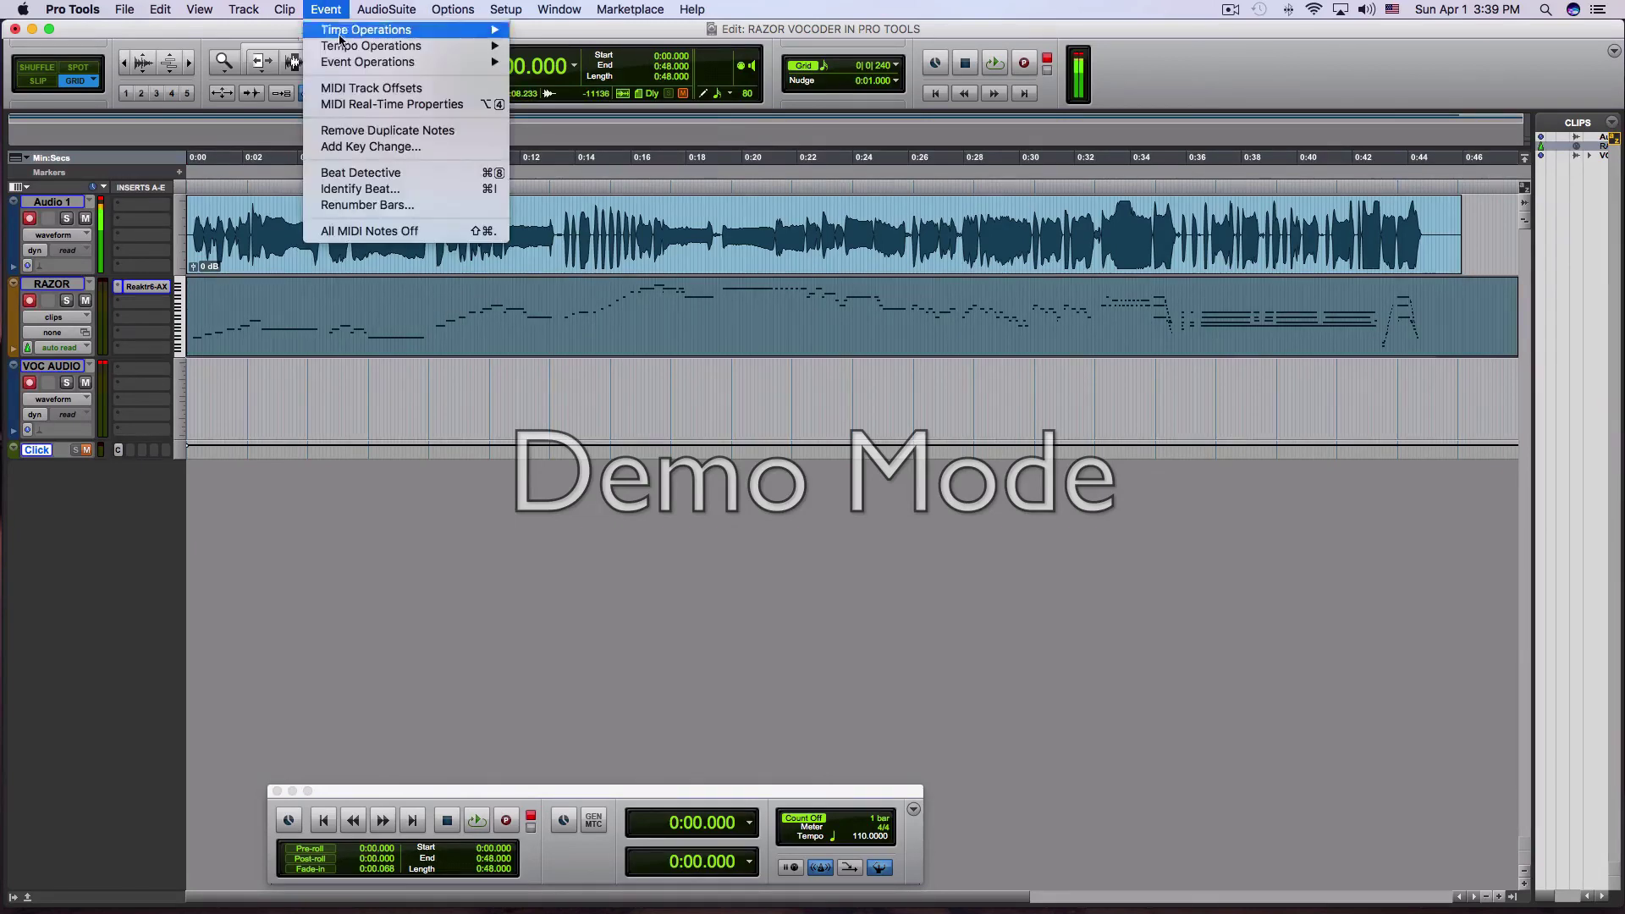
{"action": "mouse_move", "coordinate": [495, 63]}
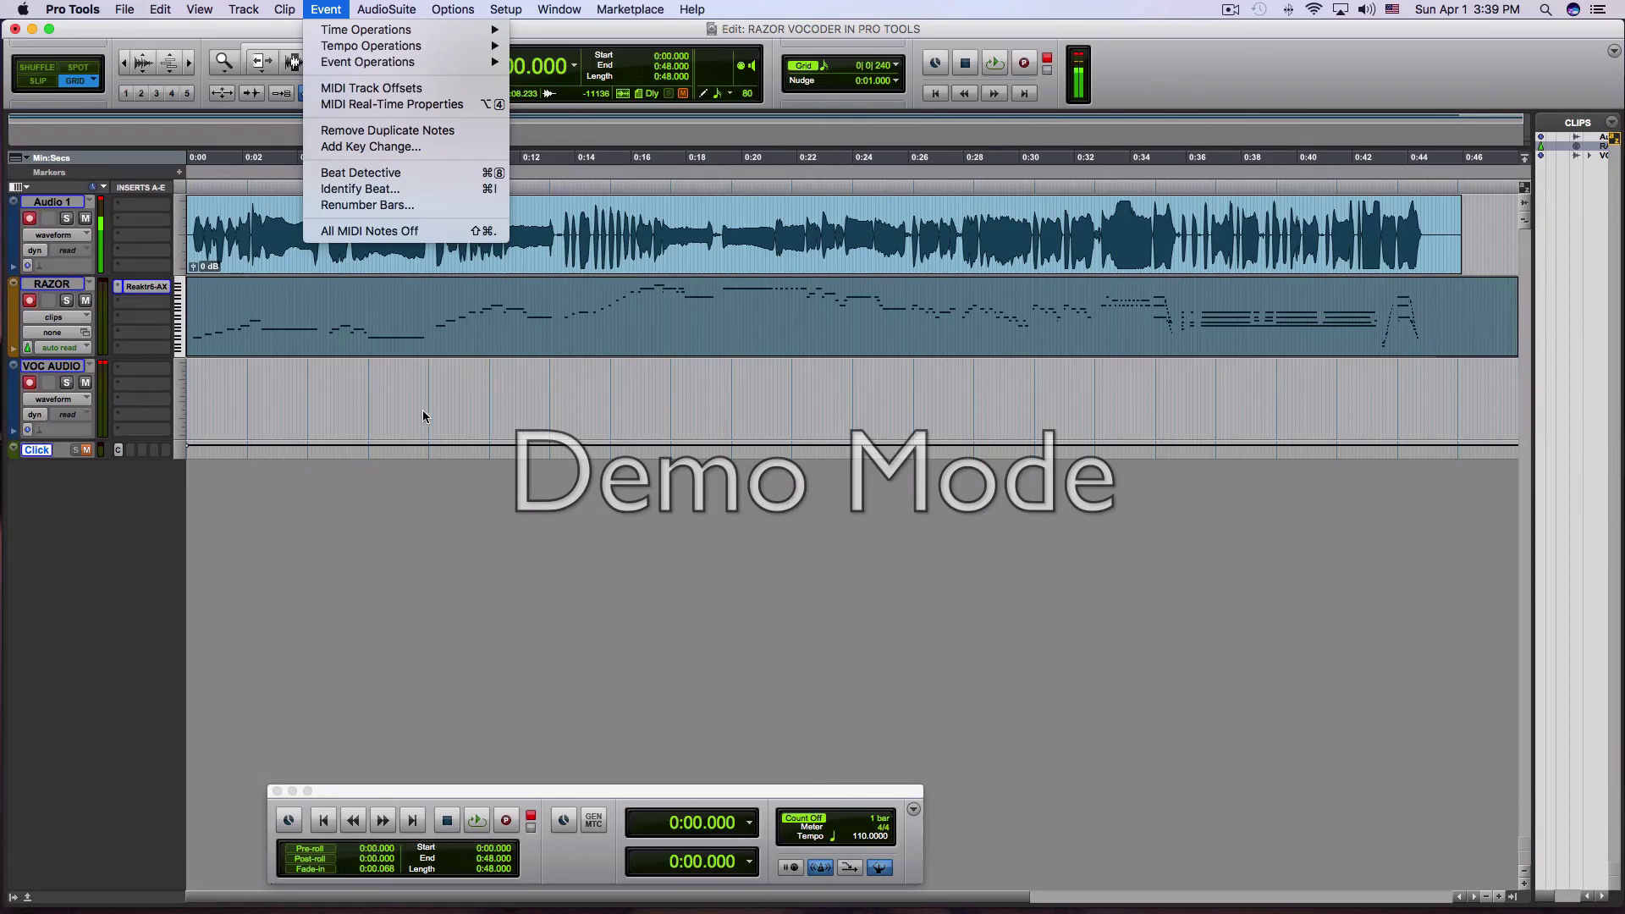
{"action": "left_click", "coordinate": [378, 404]}
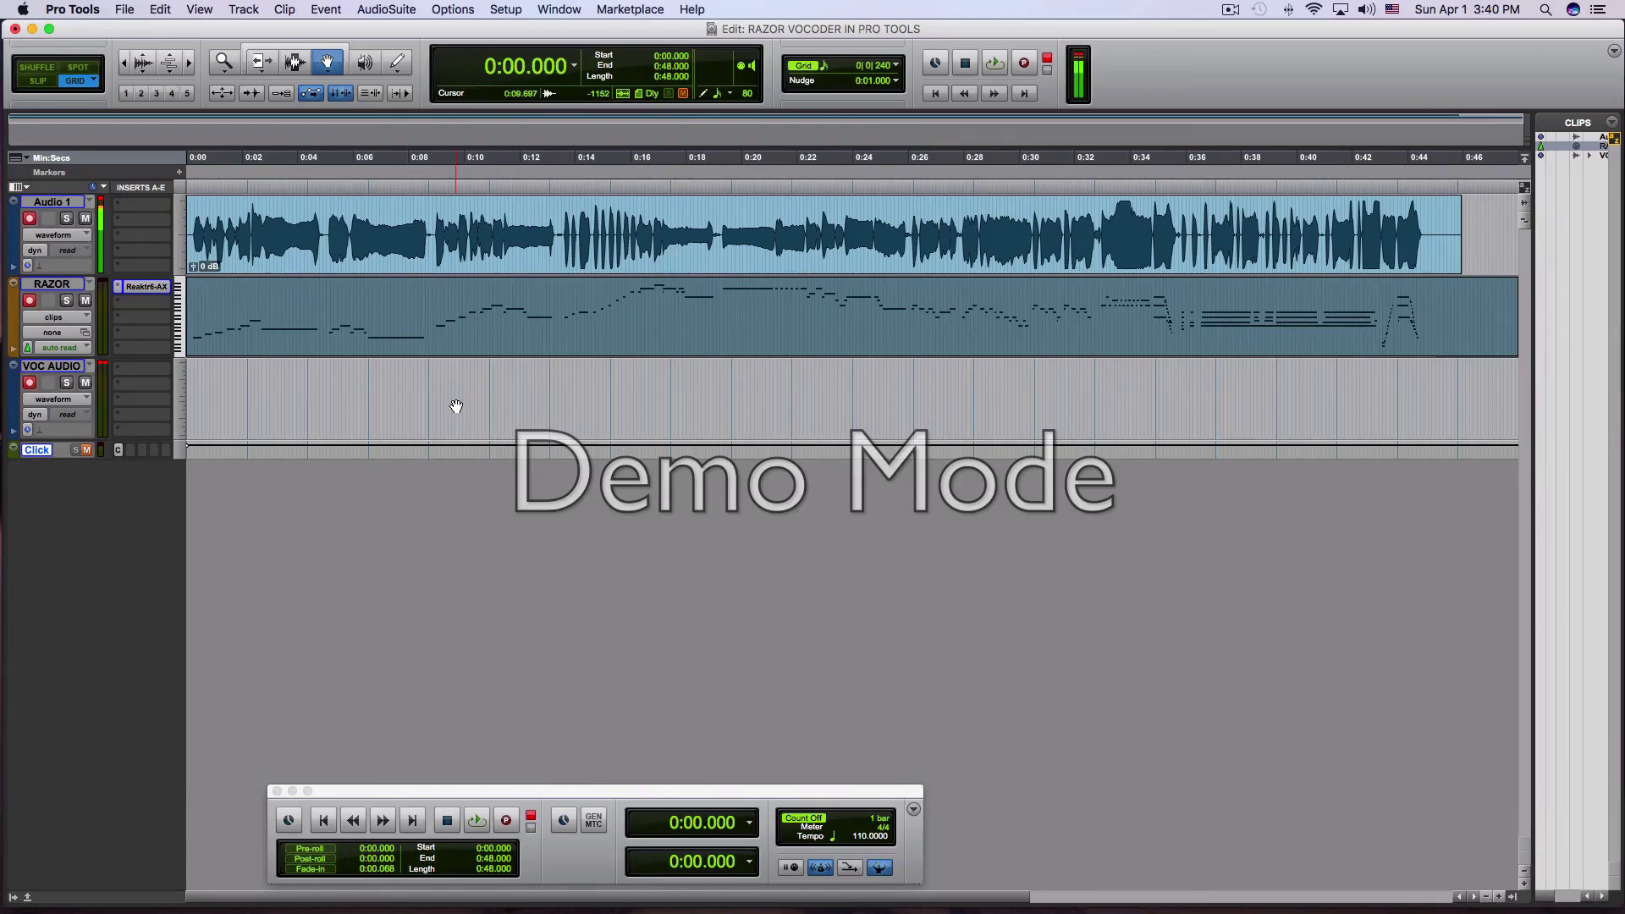
Step: In the Mix window, disarm recording on VOC AUDIO and RAZOR, leaving Audio 1 armed
{"action": "key", "text": "super+equal"}
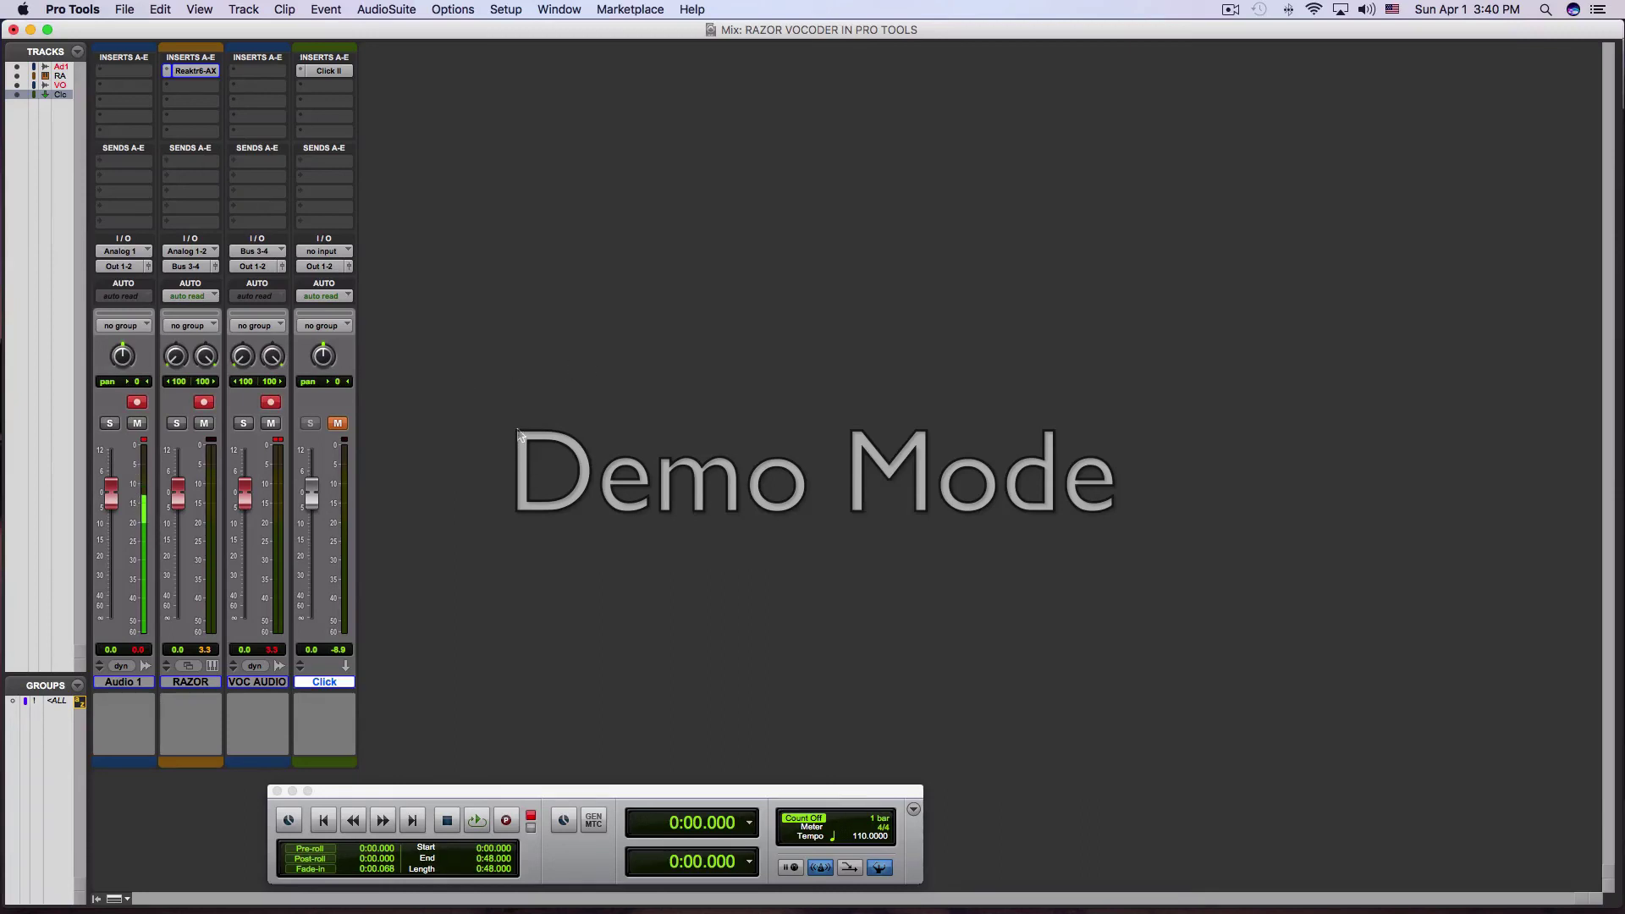
{"action": "left_click", "coordinate": [270, 402]}
{"action": "left_click", "coordinate": [203, 402]}
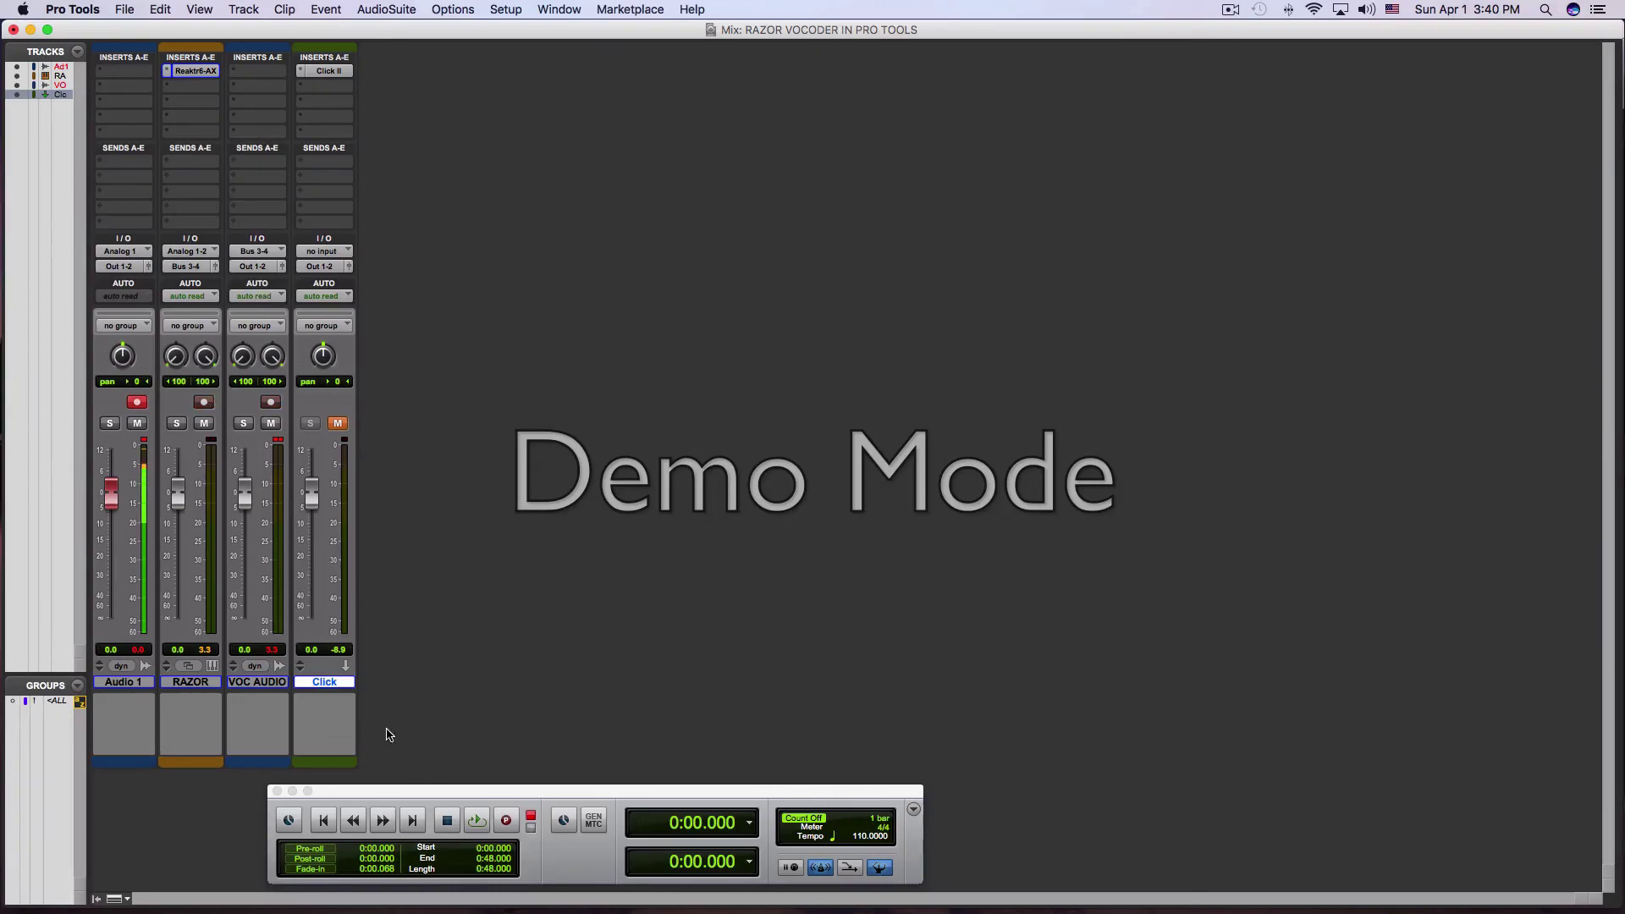